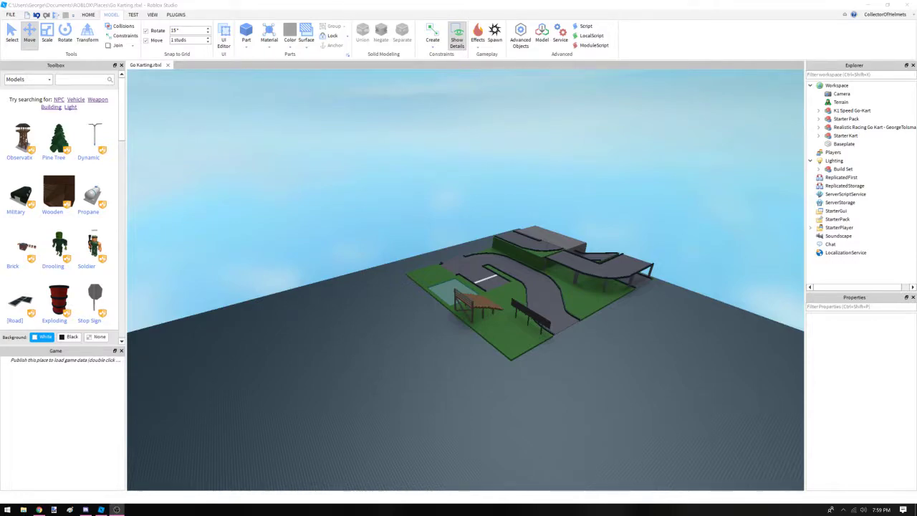
Examine the Starter Pack track pieces, grandstand and billboards on the baseplate from several angles
right_click_drag(531, 175, 630, 158)
key("w")
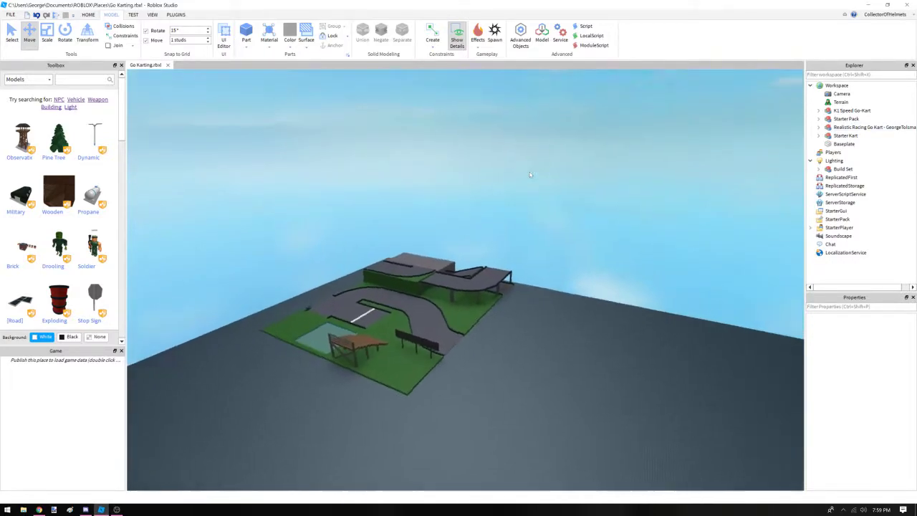
key("a")
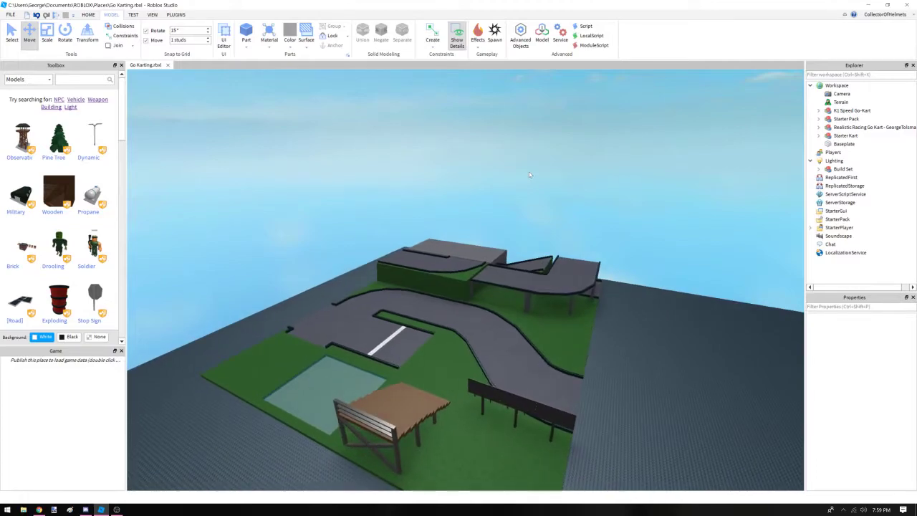
key("w")
key("a")
right_click_drag(531, 175, 609, 237)
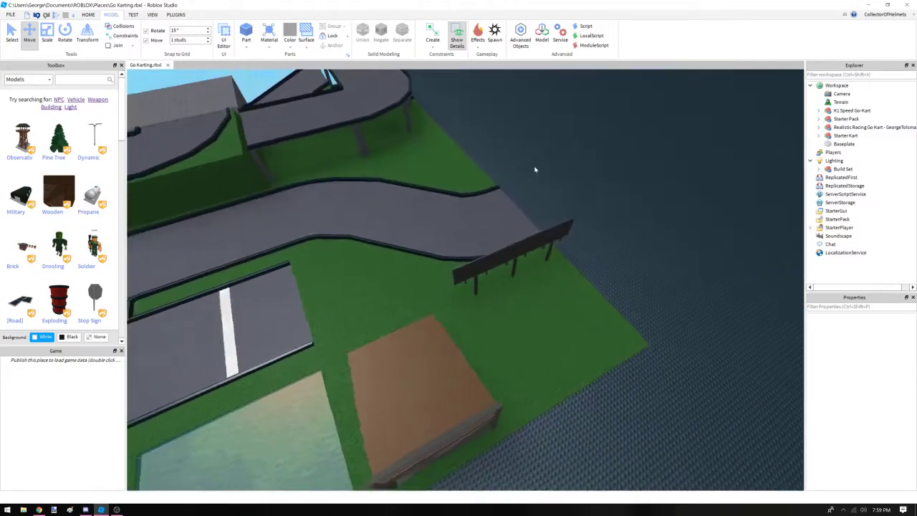
key("s")
key("w")
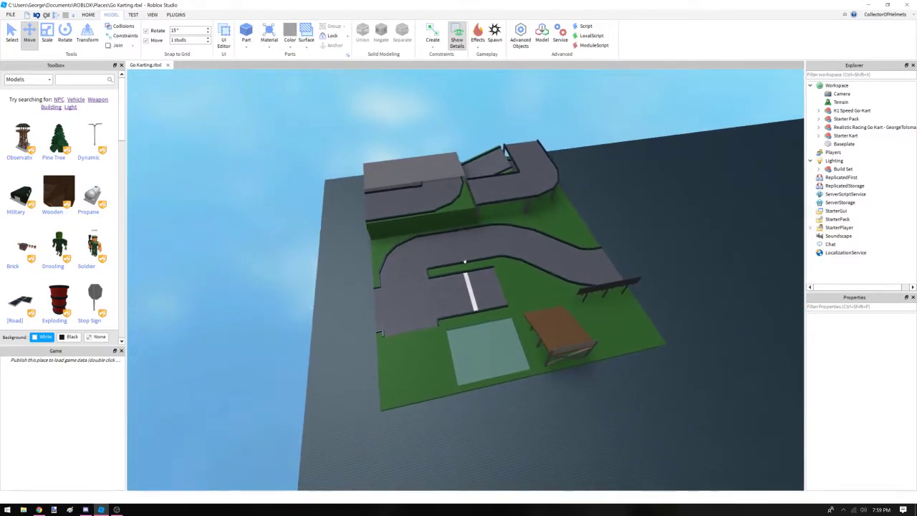
left_click(594, 254)
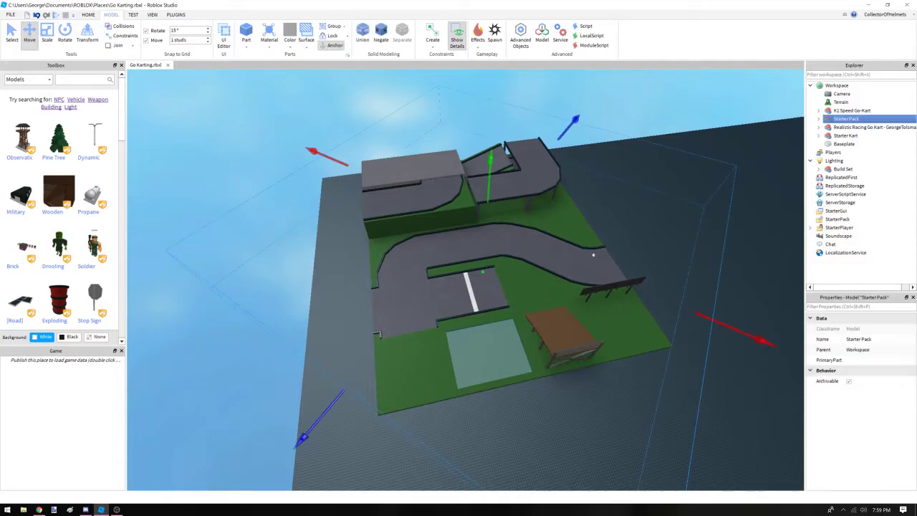
left_click(626, 169)
key("w")
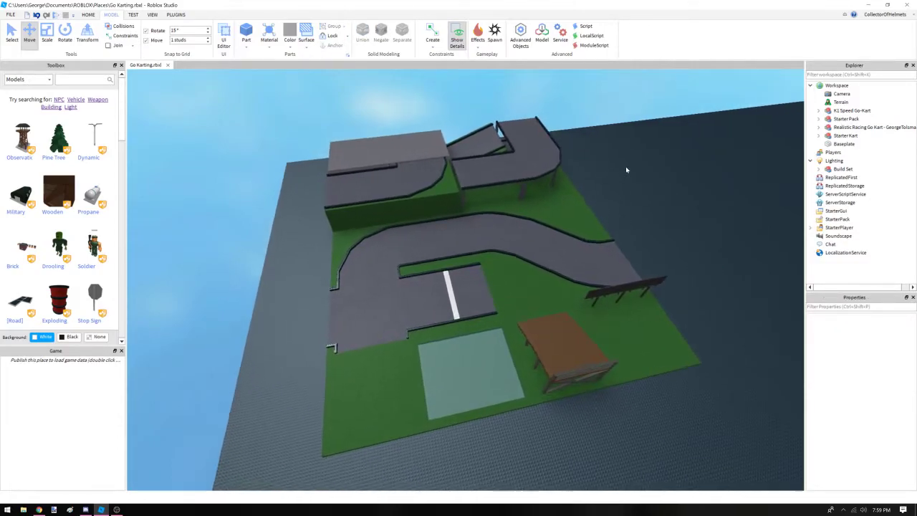
key("a")
key("s")
key("d")
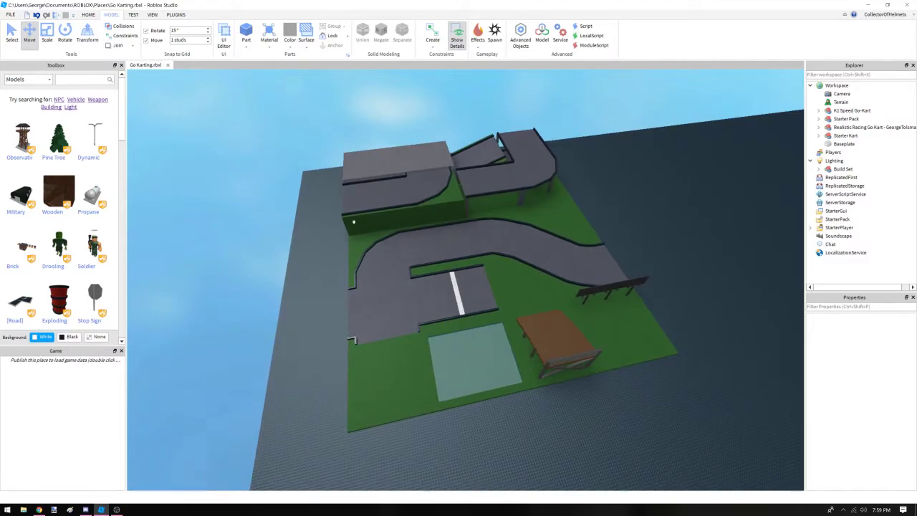
right_click_drag(501, 401, 500, 397)
key("s")
key("a")
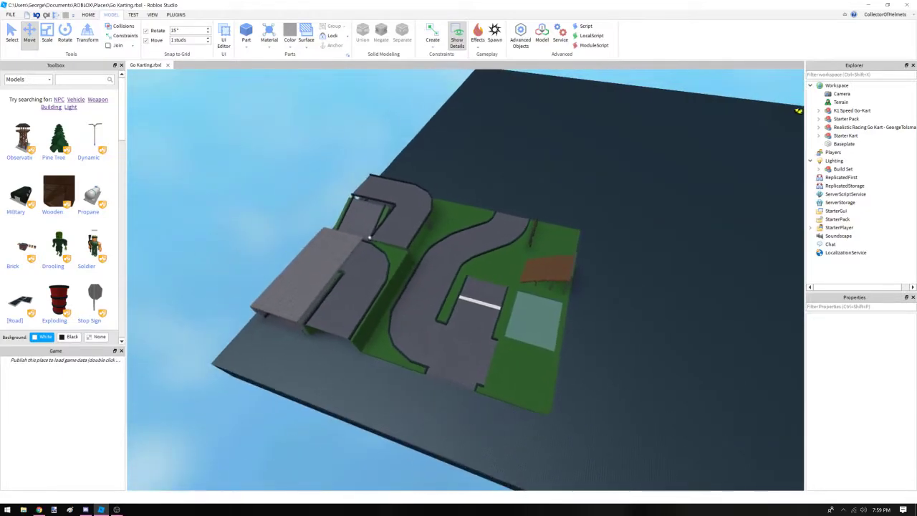
Ungroup the Starter Pack model into its individual track pieces
left_click(502, 265)
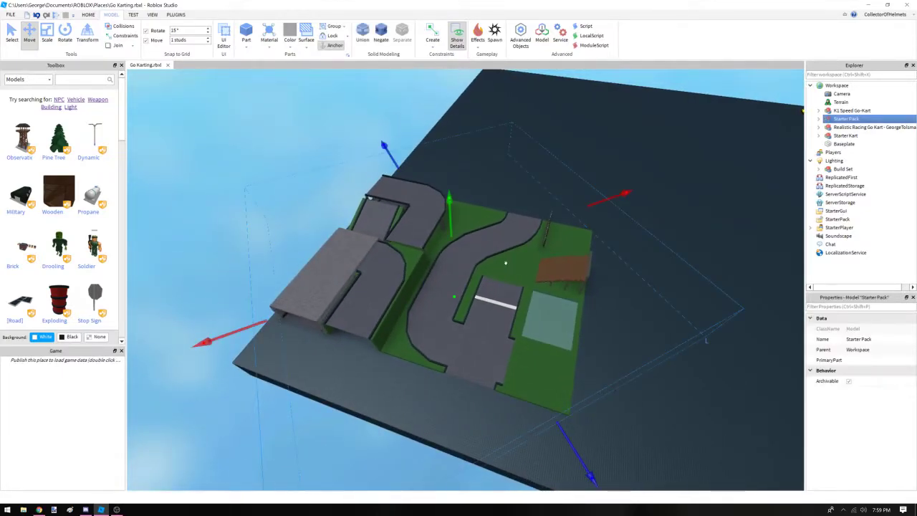
right_click(506, 264)
left_click(556, 342)
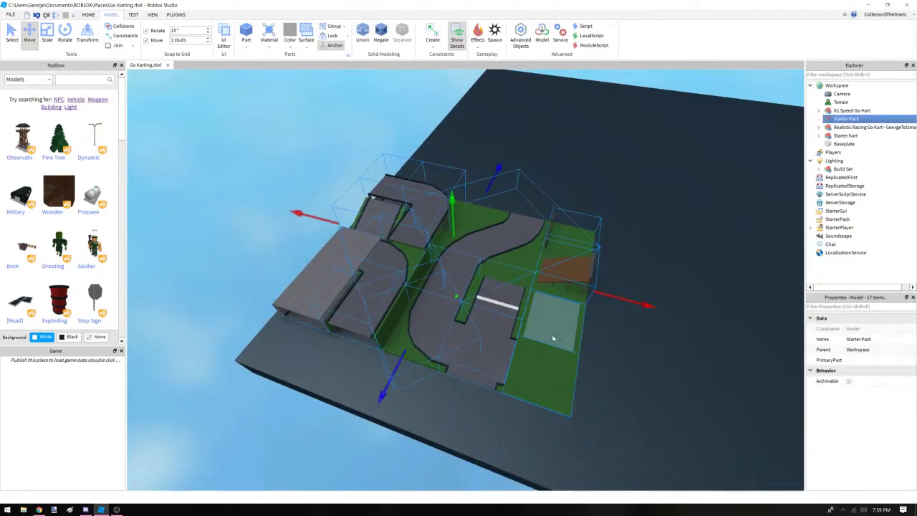
left_click(628, 358)
Select the Finish Straight and set the snapping increments to 90° for rotation and 37 studs for movement
key("w")
key("d")
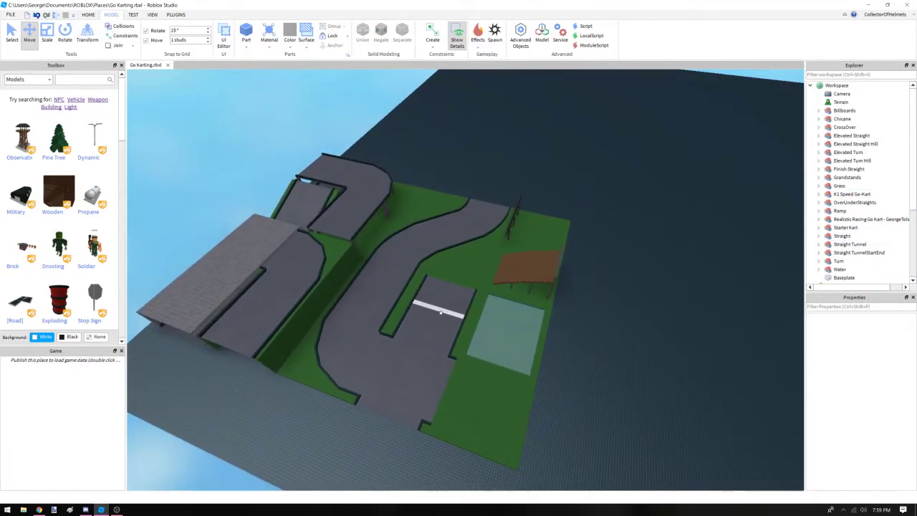
left_click(440, 312)
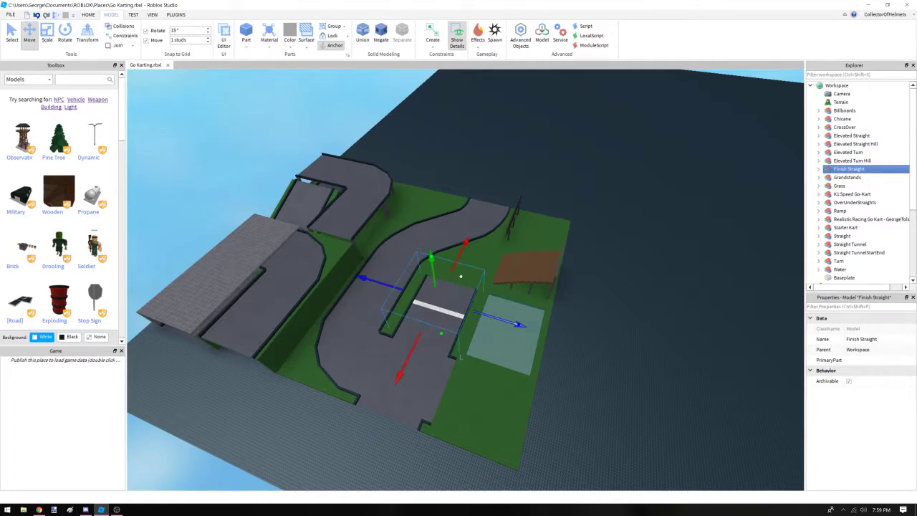
mouse_move(444, 311)
right_mouse_down()
mouse_move(464, 313)
mouse_move(441, 319)
right_mouse_up()
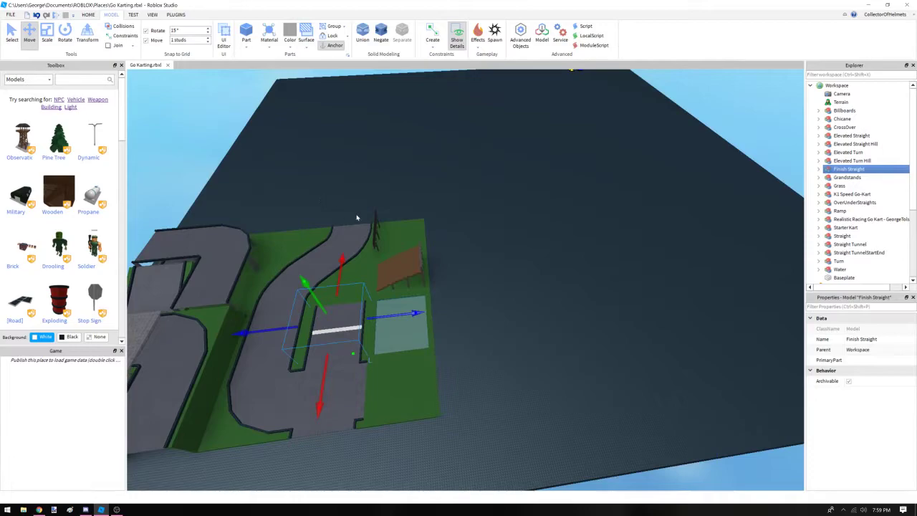
left_click(183, 40)
Move the Finish Straight out of the starter pieces onto the empty middle area of the baseplate
left_click_drag(383, 317, 711, 282)
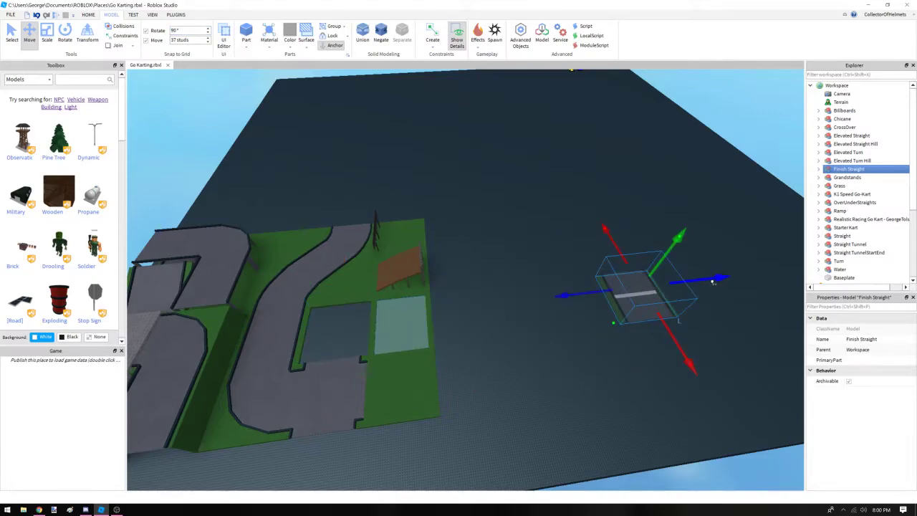
left_click_drag(688, 356, 622, 253)
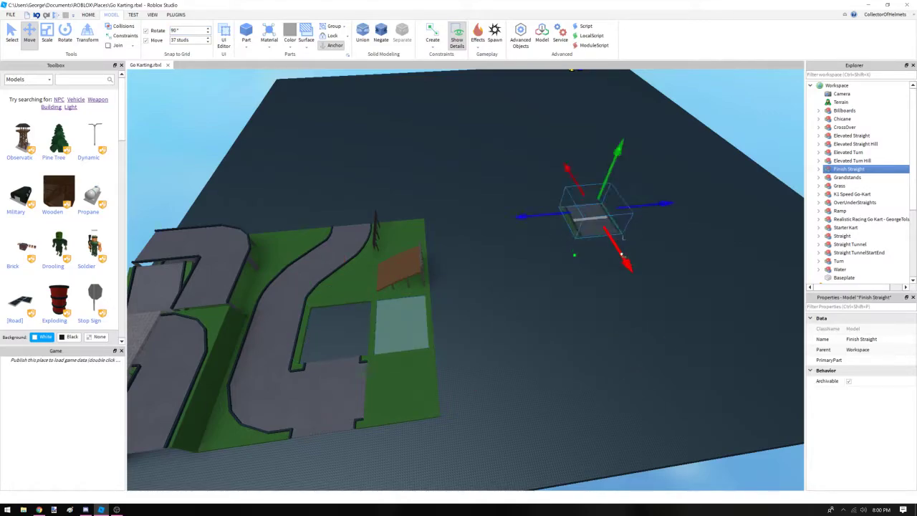
left_click(506, 366)
Duplicate the Straight piece and place the copy directly behind the relocated Finish Straight
key("w")
key("a")
key("a")
key("s")
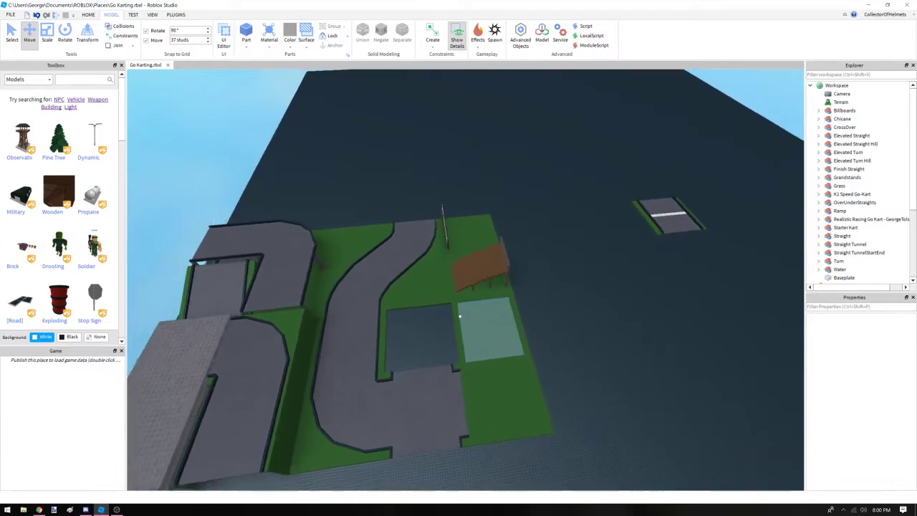
left_click(383, 325)
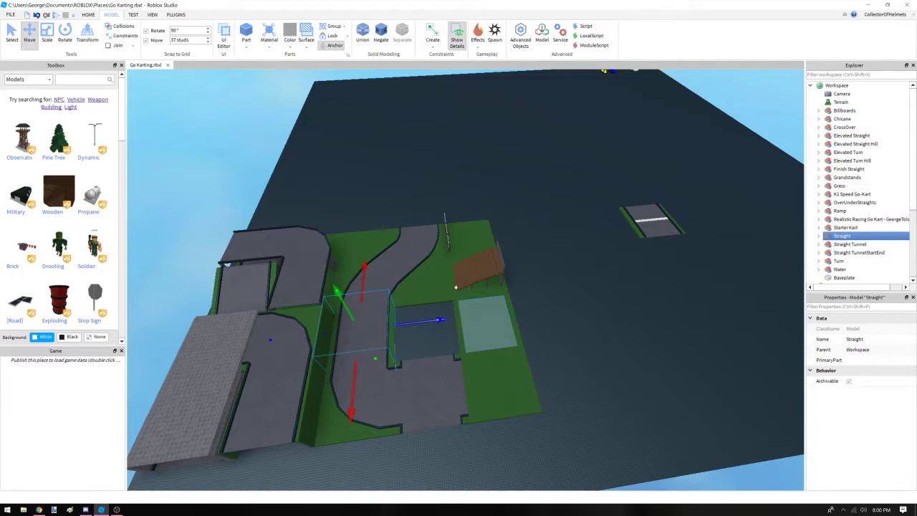
key("ctrl+d")
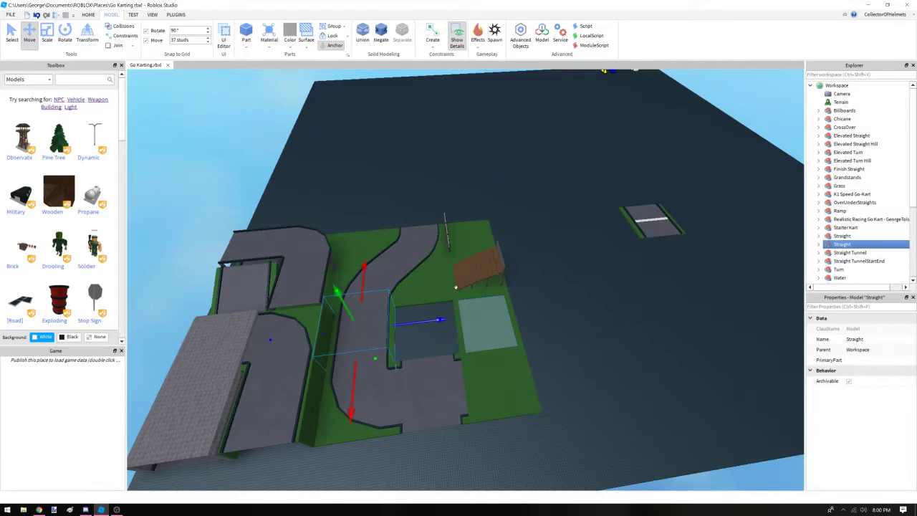
key("d")
left_click_drag(420, 323, 627, 272)
left_click_drag(627, 342, 553, 228)
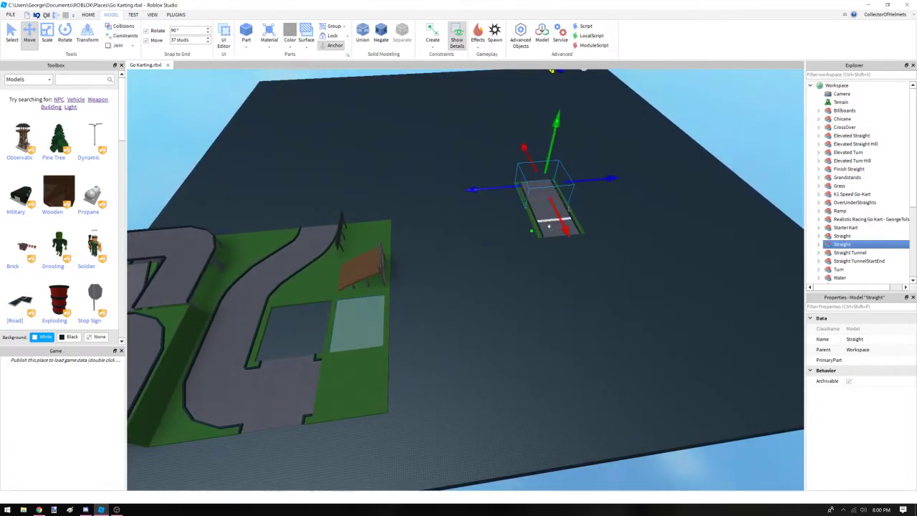
left_click(506, 309)
Duplicate the newly placed Straight and move the copy one section farther along to lengthen the track
right_click_drag(506, 309, 505, 306)
key("w")
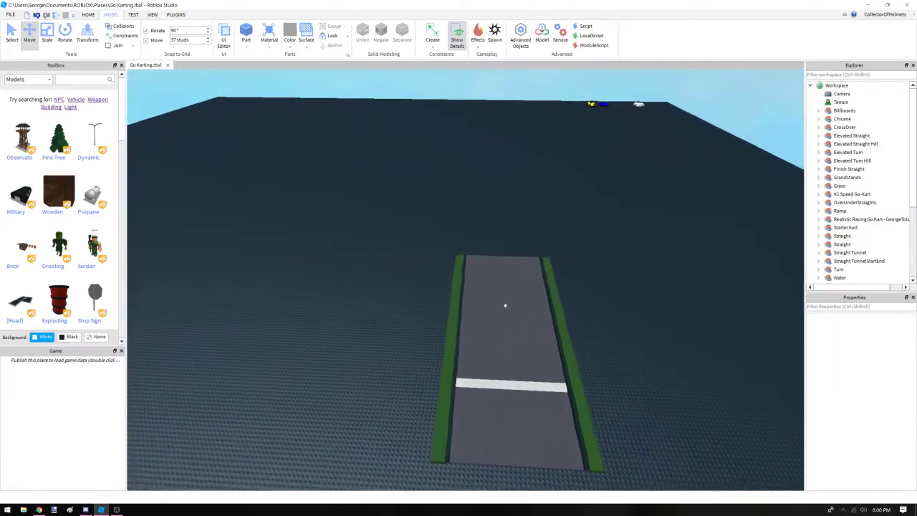
key("s")
key("d")
left_click(494, 285)
key("ctrl+d")
left_click_drag(460, 349, 469, 274)
key("d")
right_click_drag(494, 301, 495, 300)
left_click(445, 242)
Duplicate the Turn piece among the starter pieces and align the move handles with the world axes
left_click(304, 143)
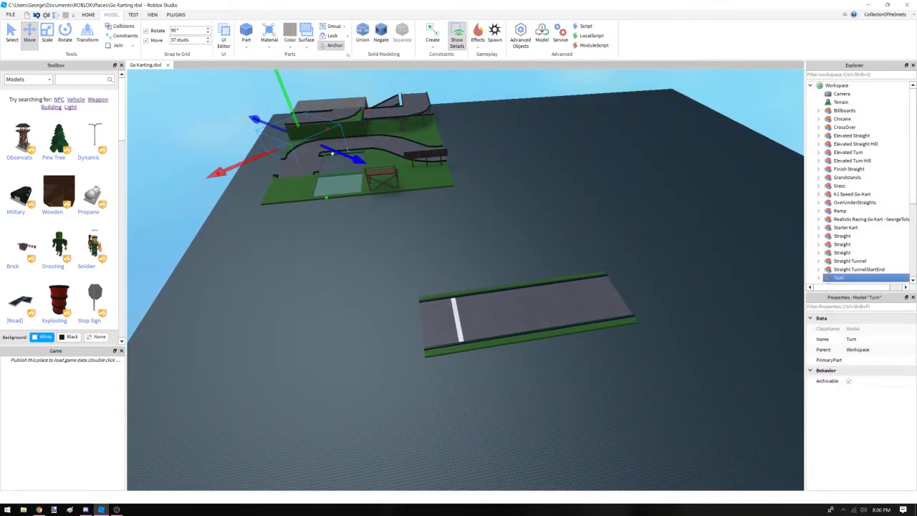
key("f")
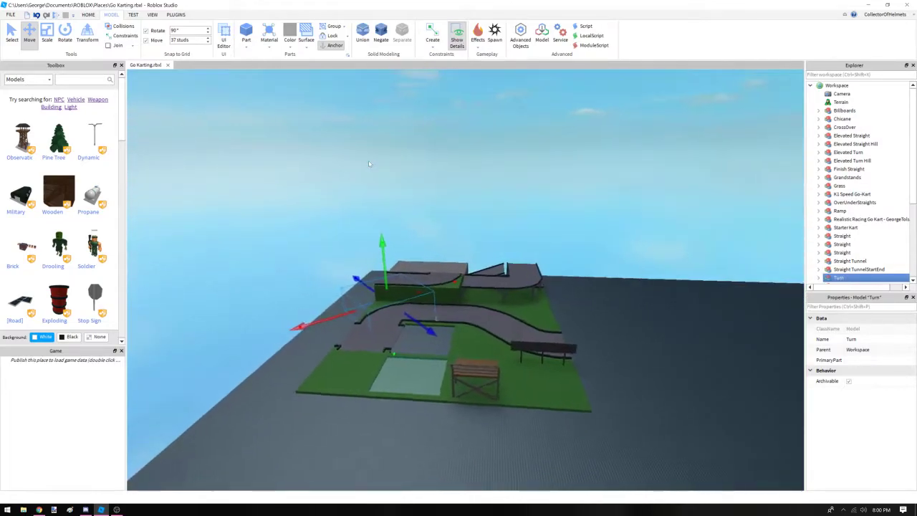
key("ctrl+d")
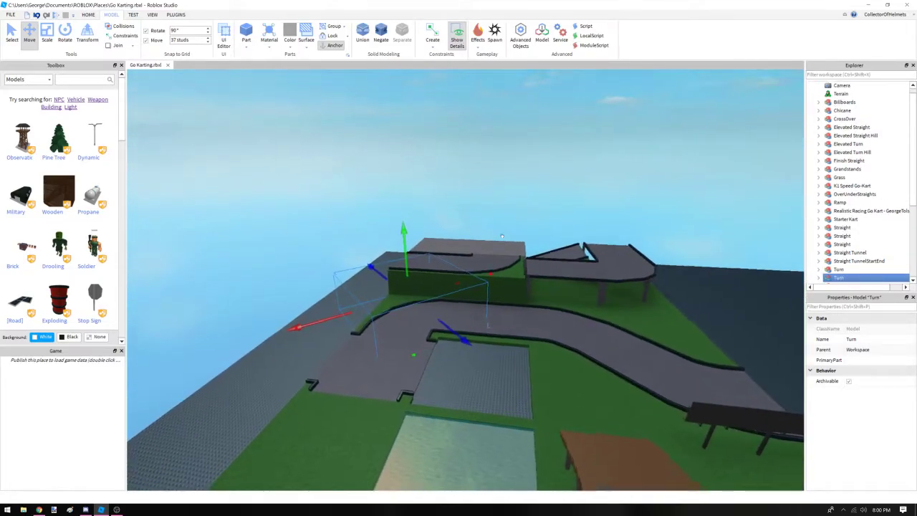
scroll(410, 192, "up", 4)
right_click_drag(502, 237, 502, 237)
scroll(503, 237, "down", 3)
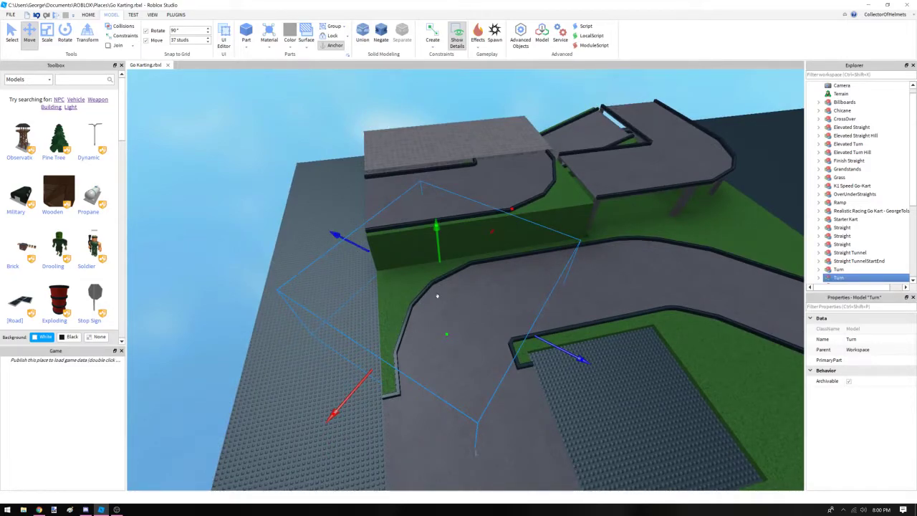
key("ctrl+l")
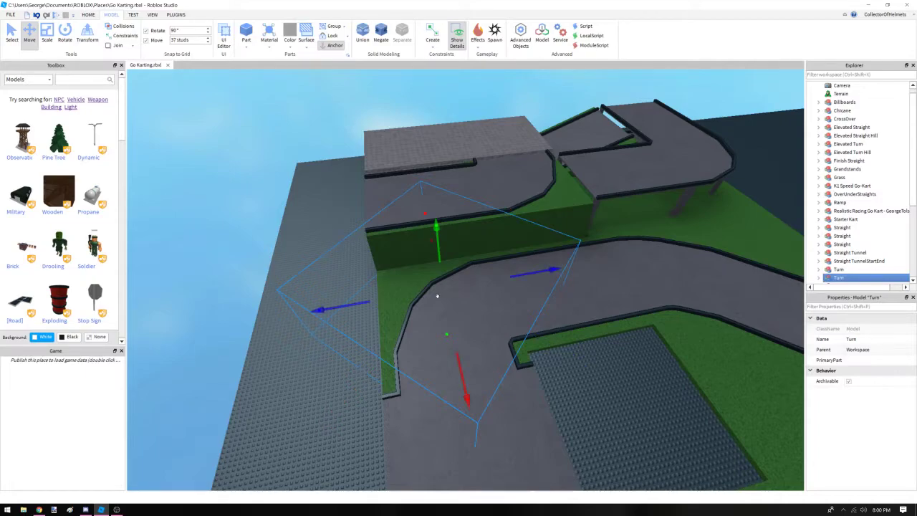
Move the copied Turn to the far end of the new straight section
scroll(472, 287, "down", 6)
right_click_drag(472, 286, 473, 288)
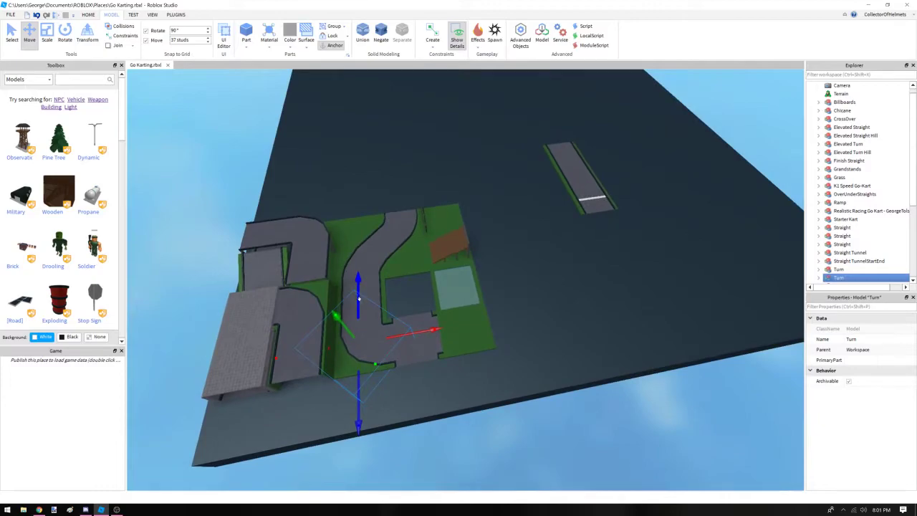
left_click_drag(359, 299, 370, 117)
left_click_drag(433, 128, 585, 167)
key("f")
scroll(549, 223, "down", 4)
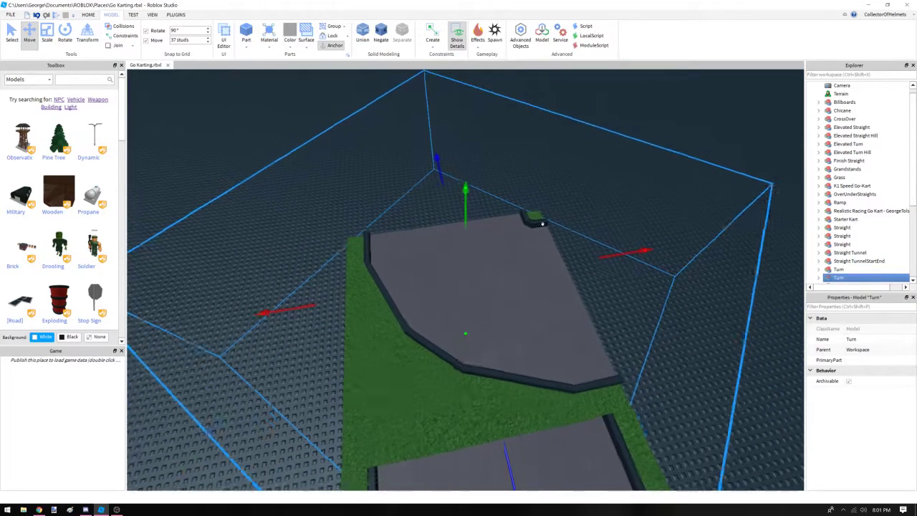
Rotate the placed Turn 90° clockwise so its road joins the end of the straight
left_click(65, 34)
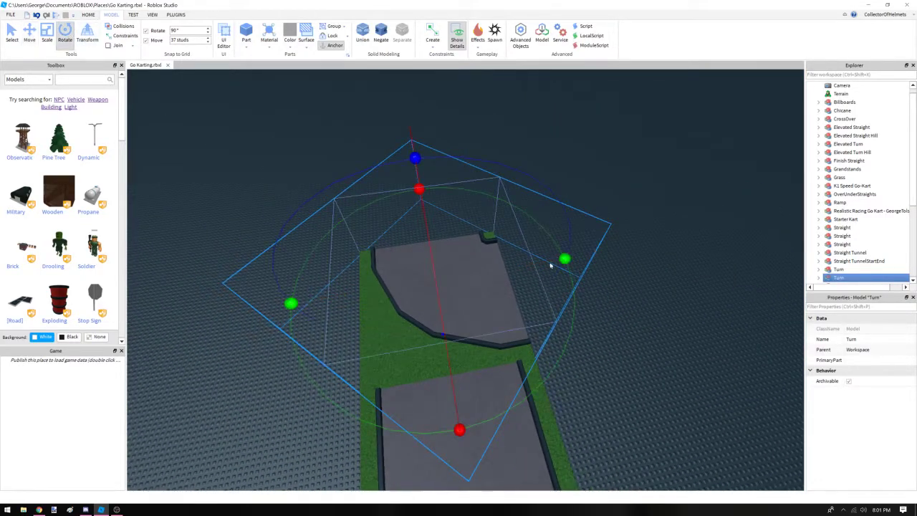
left_click_drag(565, 258, 450, 431)
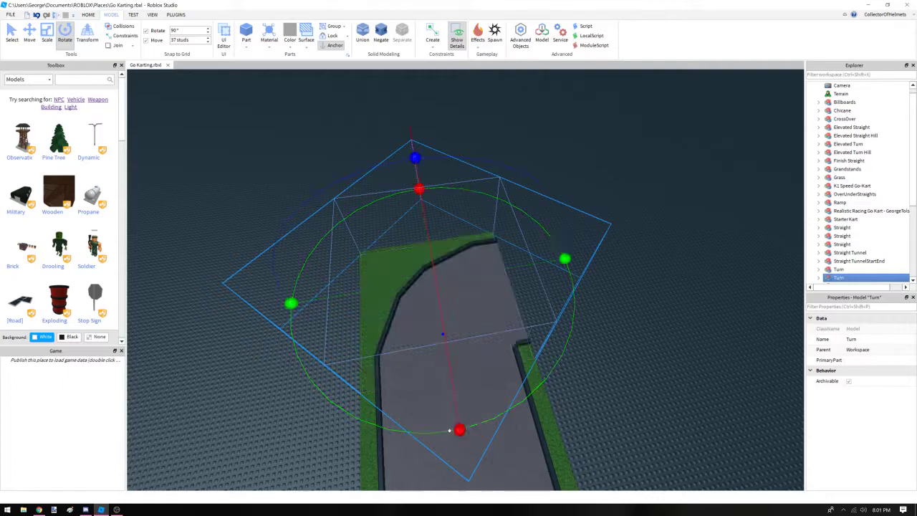
left_click(633, 338)
Duplicate the placed Turn, then rotate and move the copy against its open side to form a hairpin
right_click_drag(632, 339, 632, 338)
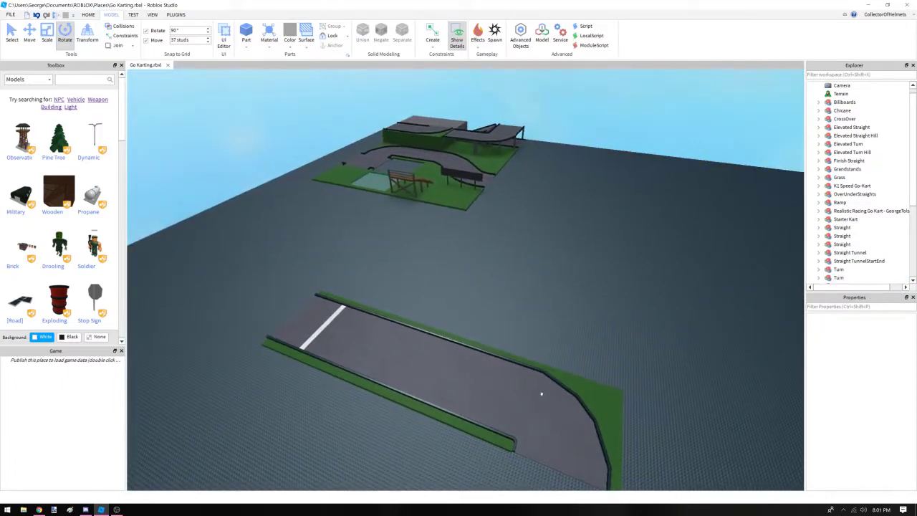
left_click(540, 393)
key("ctrl+d")
right_click_drag(540, 393, 545, 387)
key("w")
key("a")
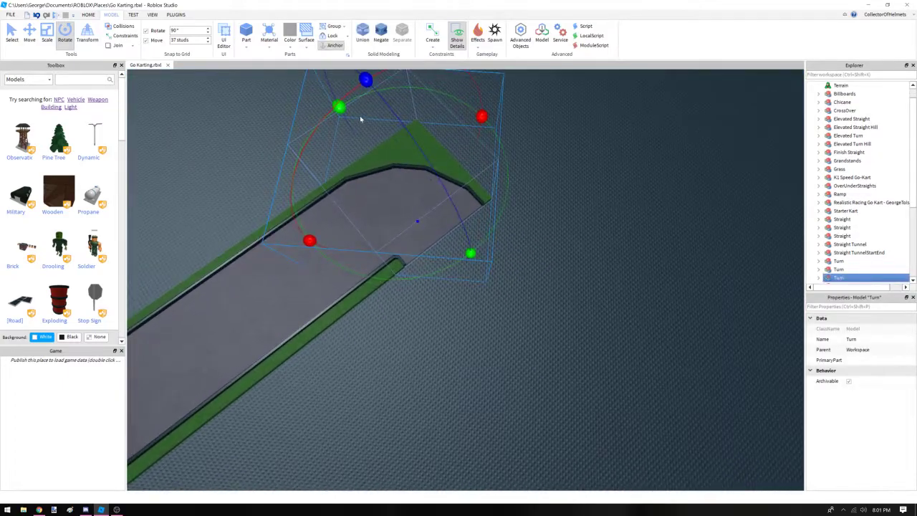
left_click_drag(340, 108, 478, 171)
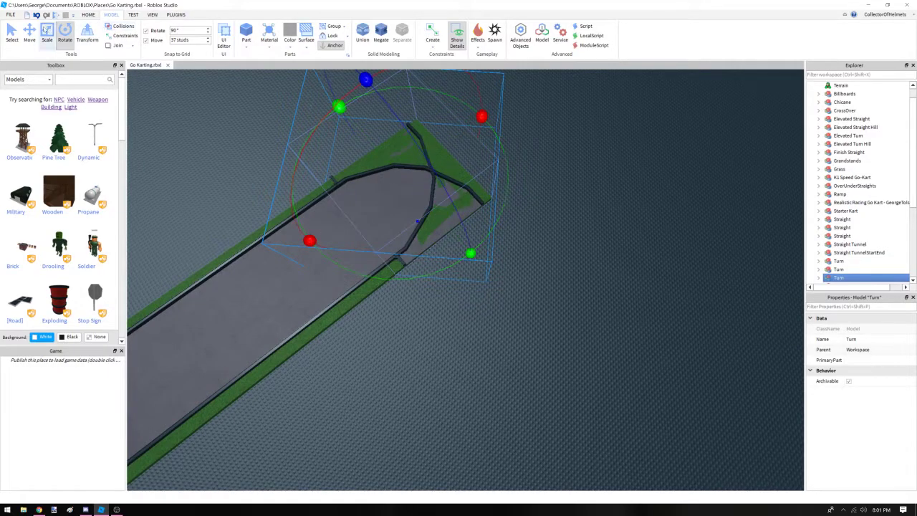
left_click(34, 31)
left_click_drag(453, 247, 557, 289)
left_click(627, 248)
Duplicate the hairpin's second Turn, then move and rotate the copy so the track bends away from the straight
scroll(628, 248, "down", 1)
left_click(489, 266)
key("ctrl+d")
left_click_drag(532, 233, 465, 290)
left_click(68, 44)
left_click_drag(323, 277, 516, 427)
left_click(624, 338)
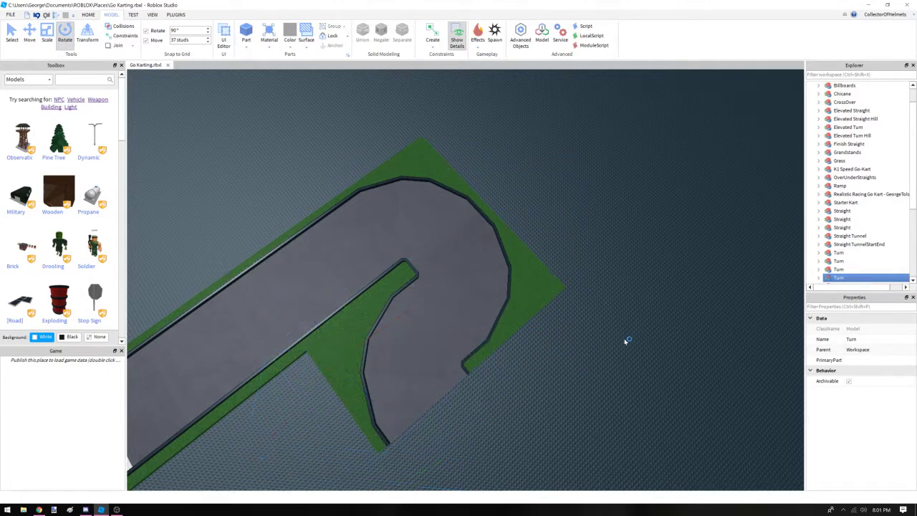
Duplicate the Ramp from the starter pieces and move the copy next to the last turn of the new track
right_click_drag(624, 338, 624, 339)
scroll(625, 338, "down", 5)
scroll(557, 317, "up", 3)
right_click_drag(557, 316, 557, 319)
key("w")
key("s")
left_click(544, 326)
left_click(606, 341)
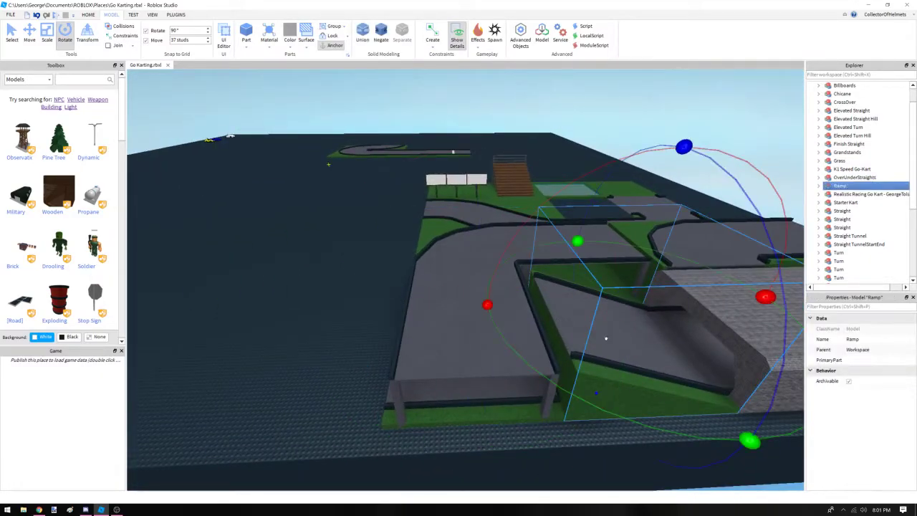
left_click(29, 36)
right_click_drag(432, 274, 432, 274)
key("s")
left_click_drag(498, 266, 197, 133)
key("s")
key("a")
key("a")
key("a")
key("f")
key("s")
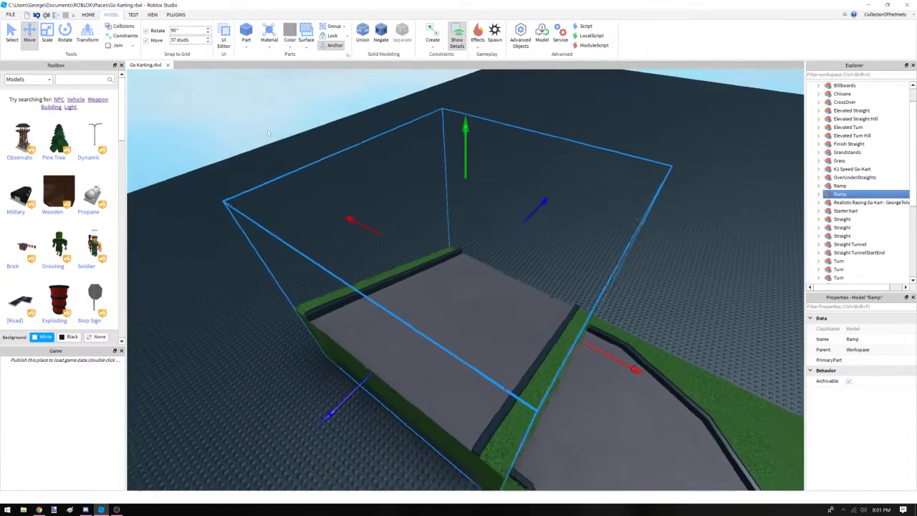
Rotate the Ramp copy so its low end meets the last turn and its road climbs away from it
left_click(65, 36)
left_click_drag(362, 225, 622, 281)
left_click(622, 280)
key("s")
right_click_drag(622, 280, 621, 280)
key("s")
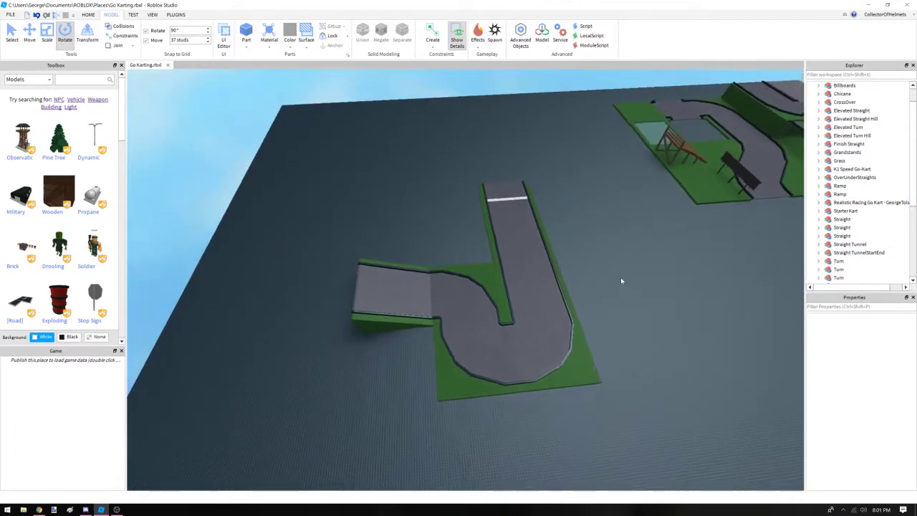
Duplicate the Elevated Straight from the starter pieces and move the copy to the high end of the placed ramp
key("d")
right_click_drag(538, 301, 579, 266)
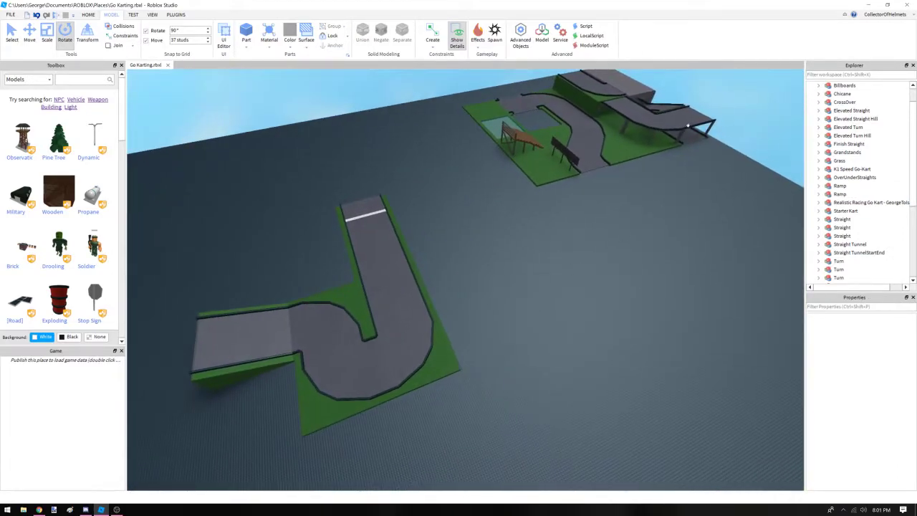
left_click(615, 112)
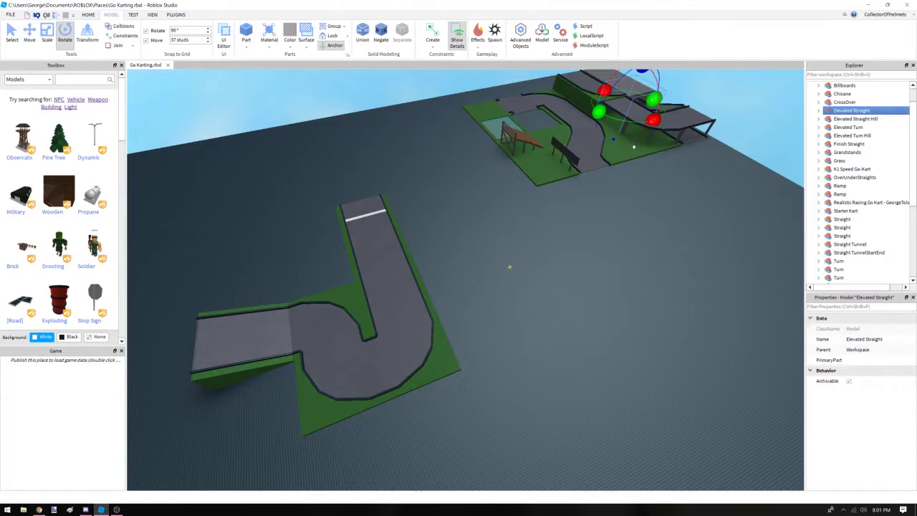
key("ctrl+d")
left_click(30, 32)
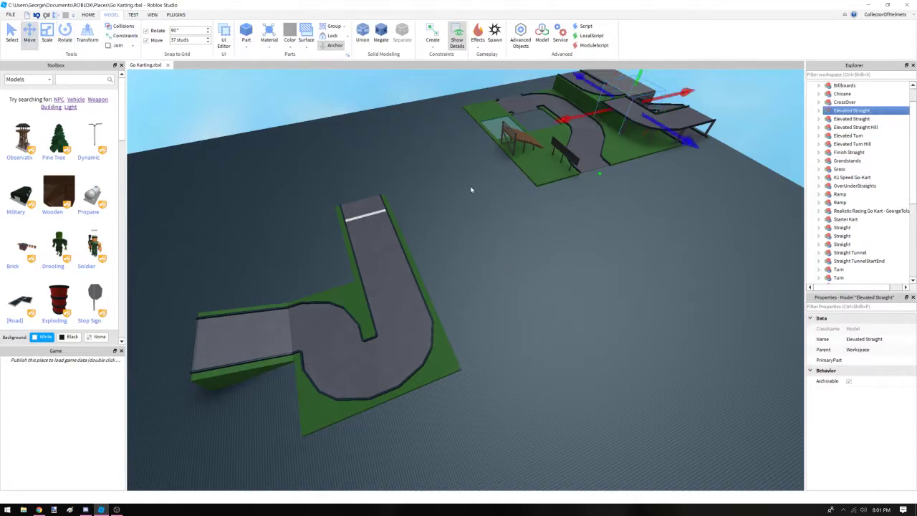
left_click_drag(585, 114, 517, 137)
right_click_drag(514, 134, 517, 137)
left_click_drag(517, 136, 517, 115)
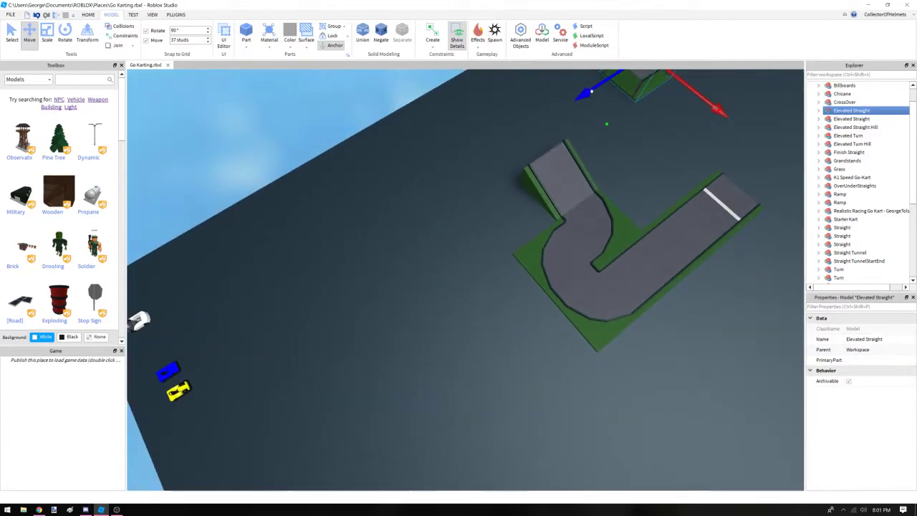
left_click_drag(591, 91, 467, 172)
key("d")
key("w")
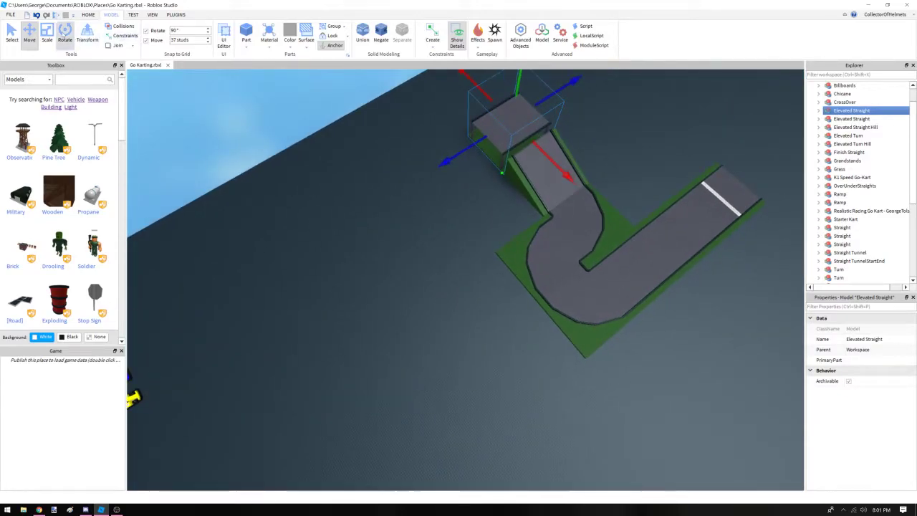
Rotate the Elevated Straight copy so its road lines up with the ramp
left_click(63, 35)
left_click_drag(477, 88, 503, 162)
left_click(604, 130)
Examine the joint between the placed ramp and the elevated straight from several angles
right_click_drag(604, 130, 602, 126)
key("w")
key("a")
right_click_drag(553, 333, 520, 299)
key("w")
key("w")
key("s")
key("w")
key("w")
key("d")
key("a")
left_click(507, 318)
key("s")
key("d")
left_click(536, 330)
right_click_drag(536, 329, 542, 270)
key("s")
key("s")
key("a")
key("w")
right_click_drag(573, 311, 573, 311)
key("s")
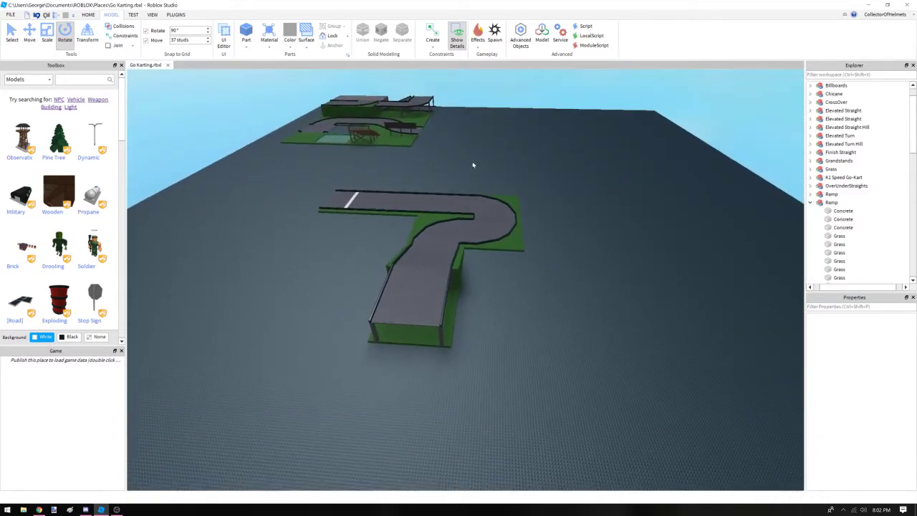
Duplicate the Elevated Turn from the starter pieces and move the copy to the open end of the placed elevated straight
left_click(412, 109)
right_click_drag(460, 287, 505, 152)
key("w")
left_click(506, 154)
key("w")
right_click_drag(516, 208, 477, 276)
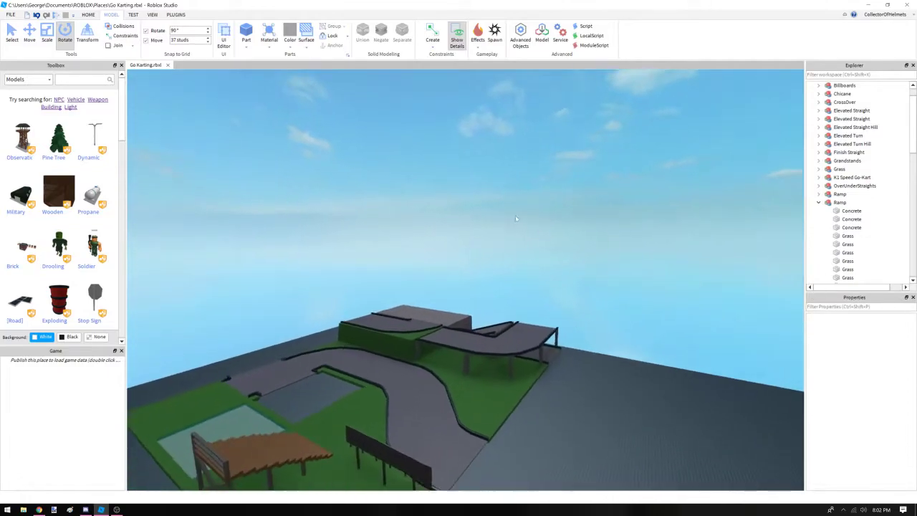
left_click(495, 349)
key("ctrl+d")
right_click_drag(578, 272, 577, 270)
key("s")
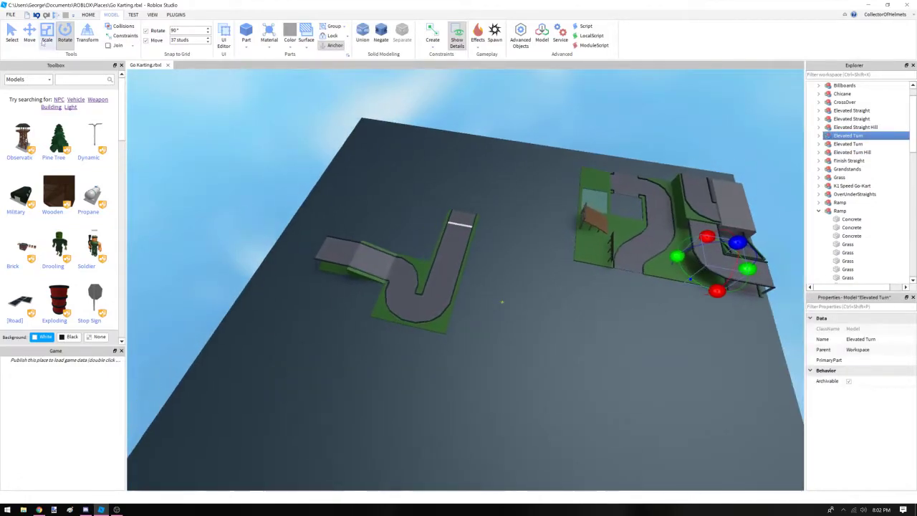
key("ctrl+2")
key("a")
left_click_drag(641, 250, 289, 201)
left_click_drag(327, 244, 295, 301)
left_click(341, 283)
Duplicate the OverUnderStraights bridge piece and move the copy to the open end of the elevated turn
left_click(768, 273)
key("ctrl+d")
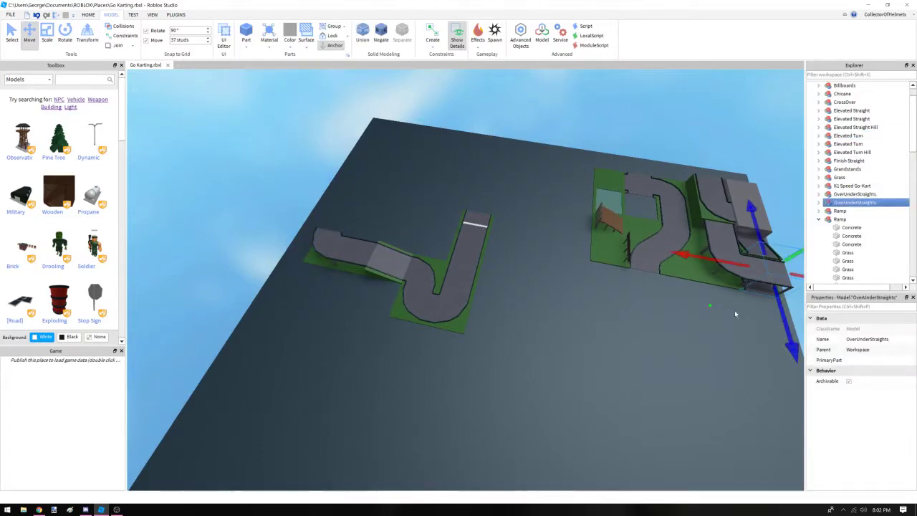
left_click_drag(751, 268, 316, 251)
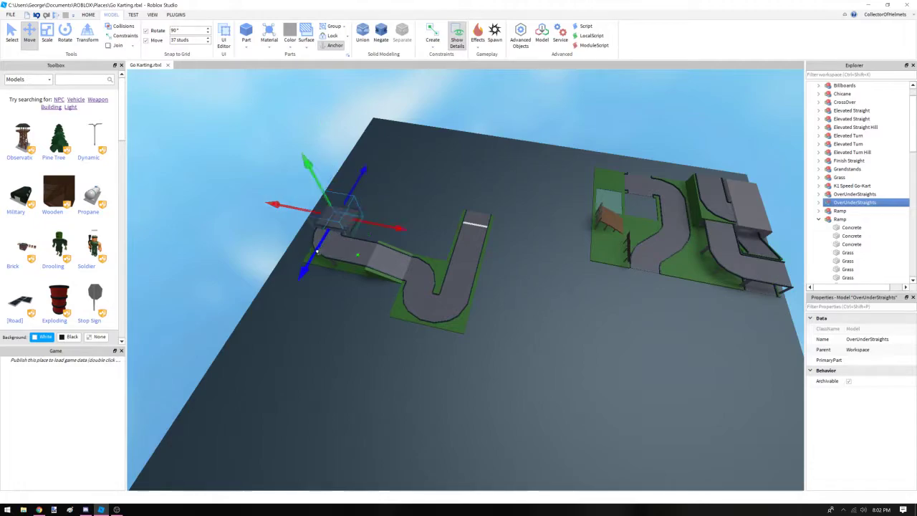
right_click_drag(311, 261, 217, 463)
key("w")
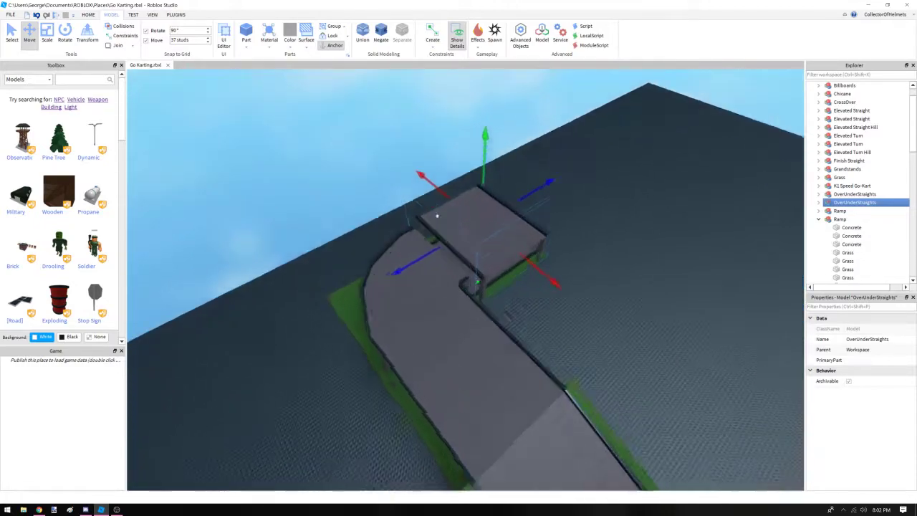
Rotate the OverUnderStraights copy so its upper road continues from the elevated turn
key("ctrl+4")
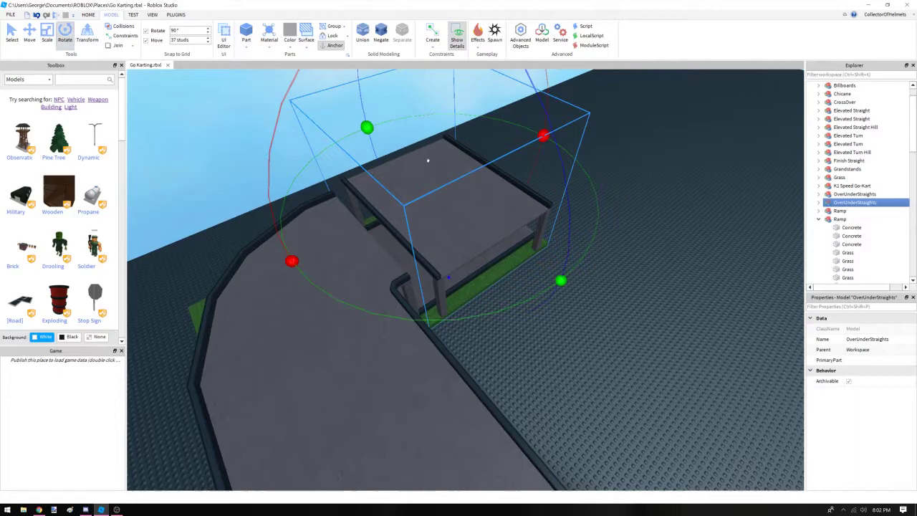
left_click_drag(561, 280, 546, 119)
left_click(583, 278)
key("w")
right_click_drag(583, 276, 583, 280)
scroll(584, 280, "down", 5)
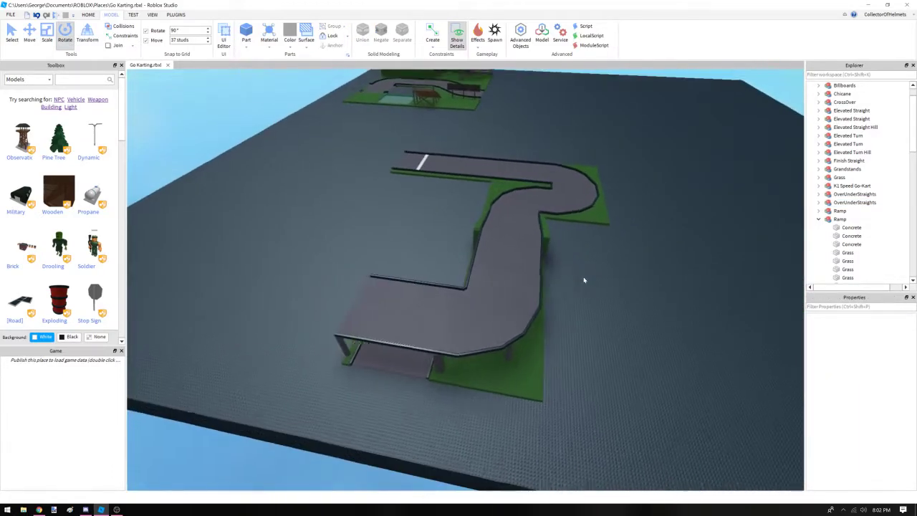
Duplicate the placed Ramp, then move and rotate the copy so it descends from the far end of the bridge piece
left_click(532, 233)
key("ctrl+d")
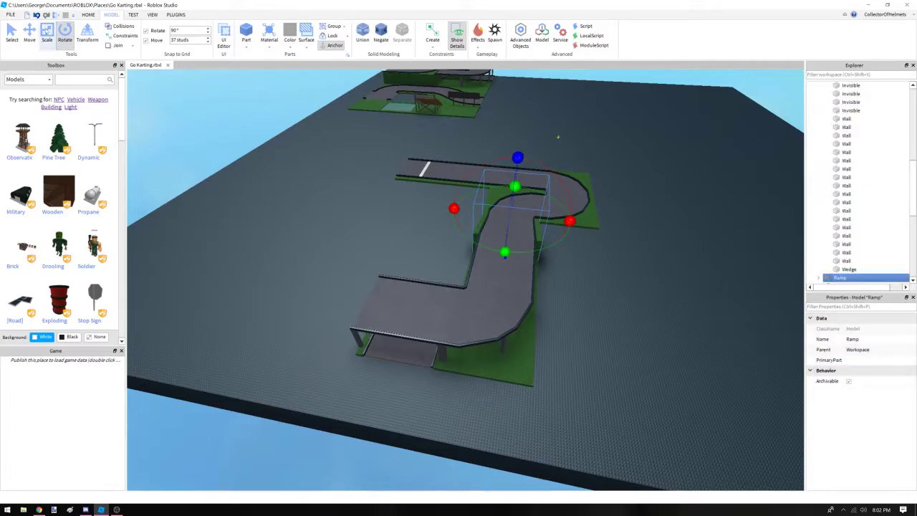
left_click_drag(434, 205, 324, 199)
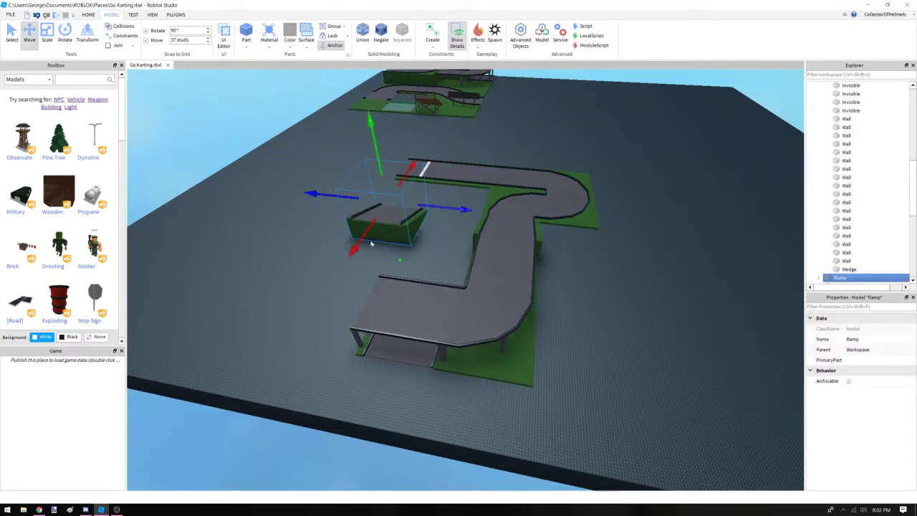
left_click_drag(361, 248, 292, 368)
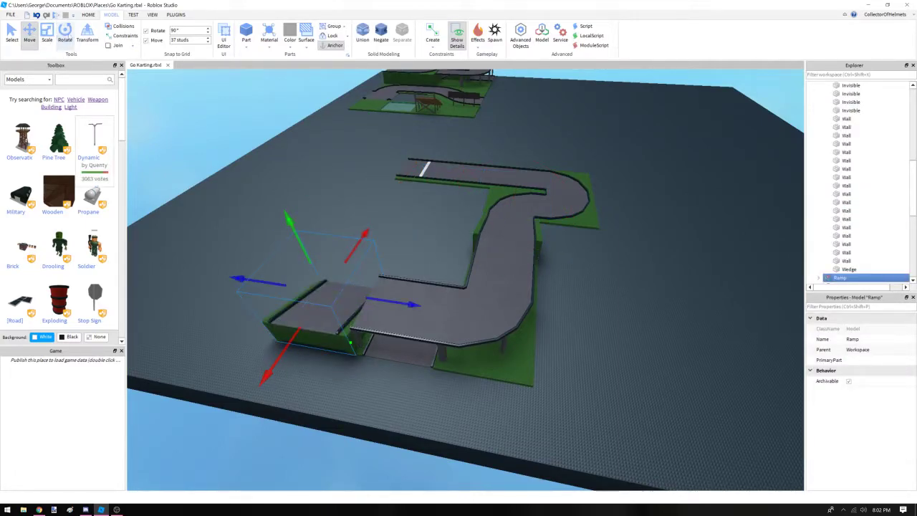
left_click_drag(358, 245, 221, 309)
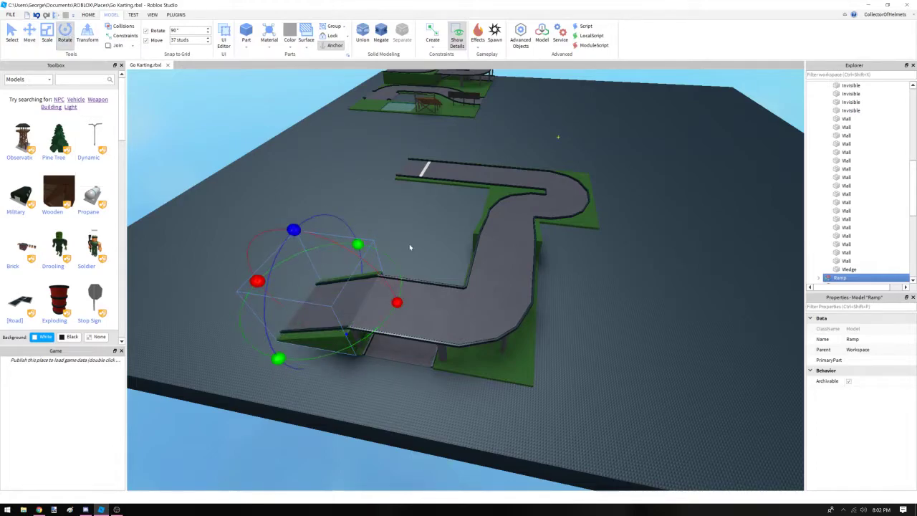
left_click(411, 247)
key("w")
key("a")
right_click_drag(422, 242, 436, 240)
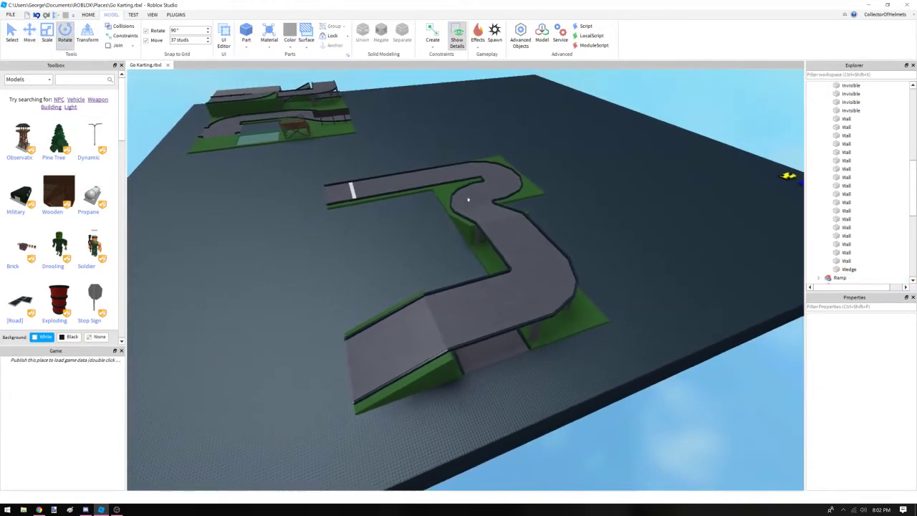
Duplicate a placed Turn, setting one copy beside the descending ramp and another at the inner end of the lower road under the bridge
left_click(468, 200)
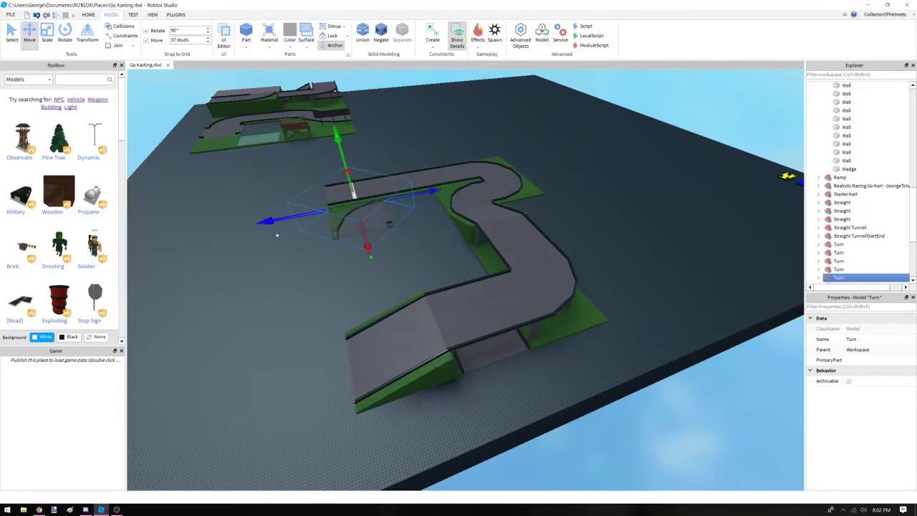
key("a")
left_click_drag(276, 222, 228, 237)
key("s")
left_click_drag(358, 256, 384, 352)
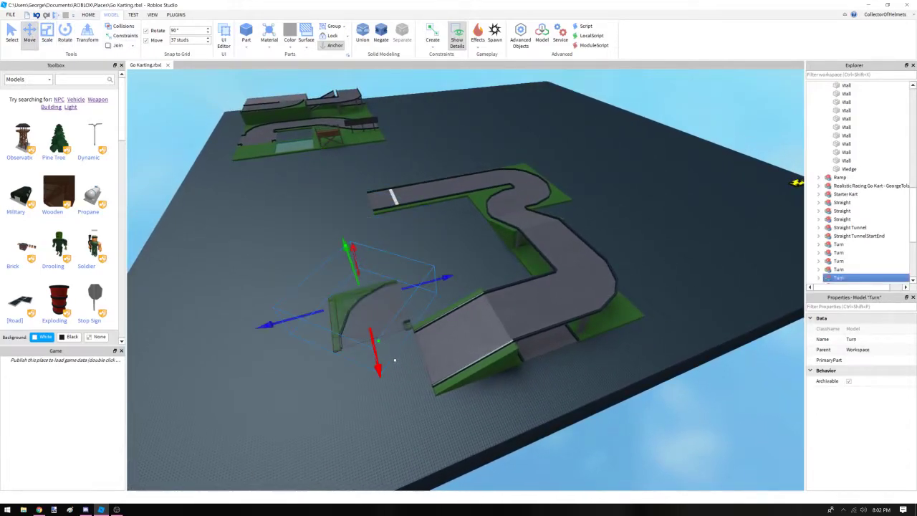
left_click_drag(430, 280, 525, 273)
key("w")
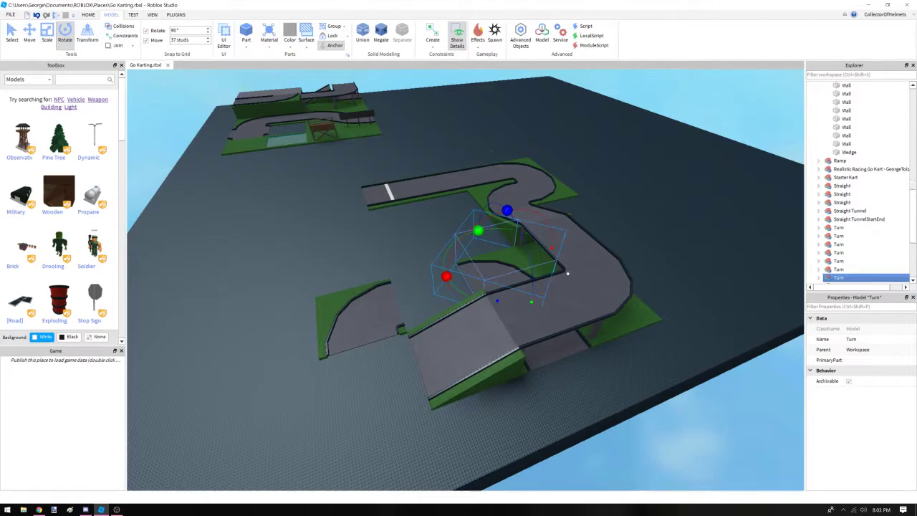
Move the newest Turn copy to the foot of the descending ramp and rotate it to form a hairpin with the neighbouring turn
key("ctrl+2")
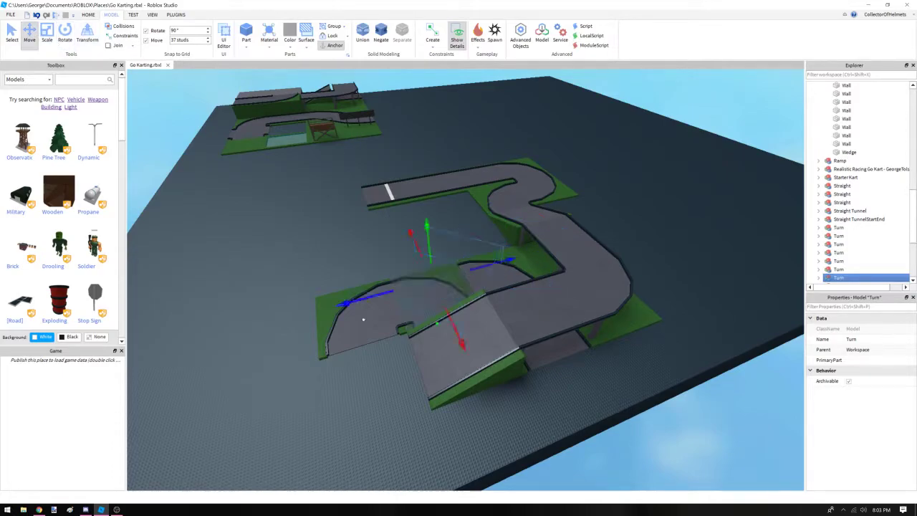
left_click_drag(382, 427, 387, 445)
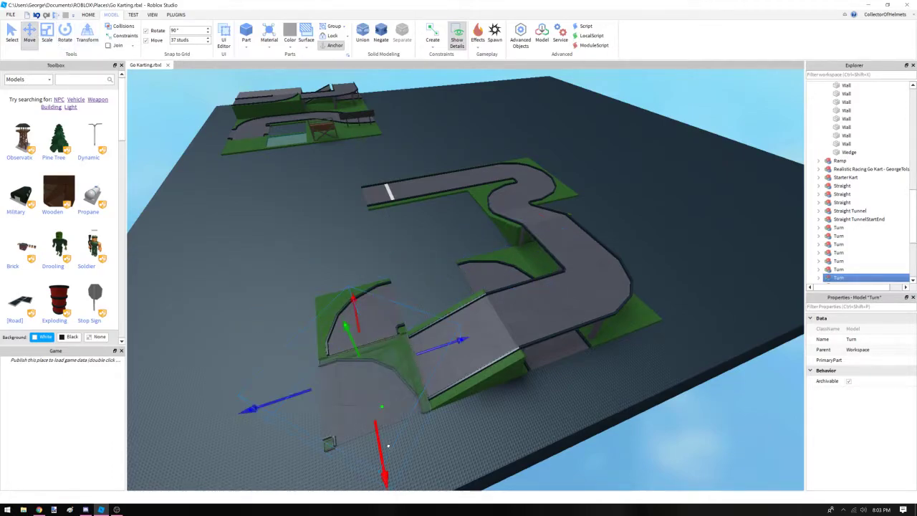
left_click_drag(361, 315, 425, 367)
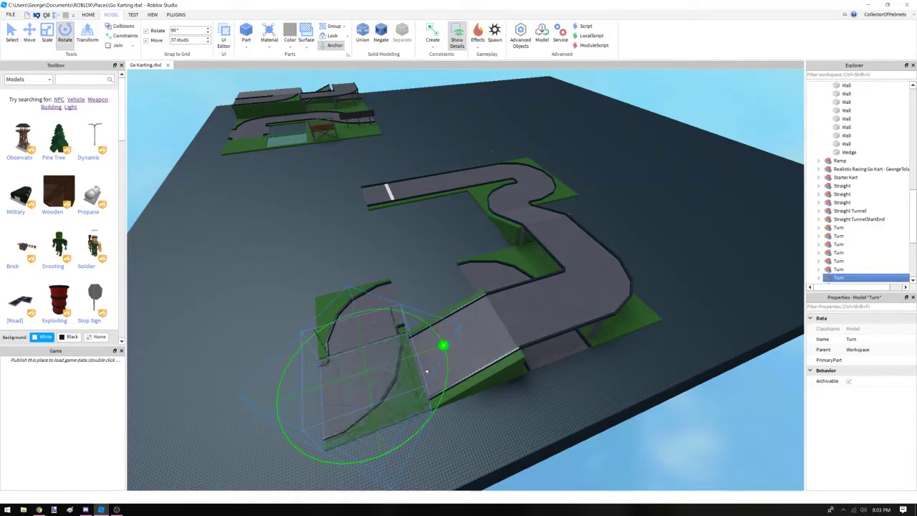
left_click_drag(397, 445, 352, 452)
left_click(469, 418)
key("w")
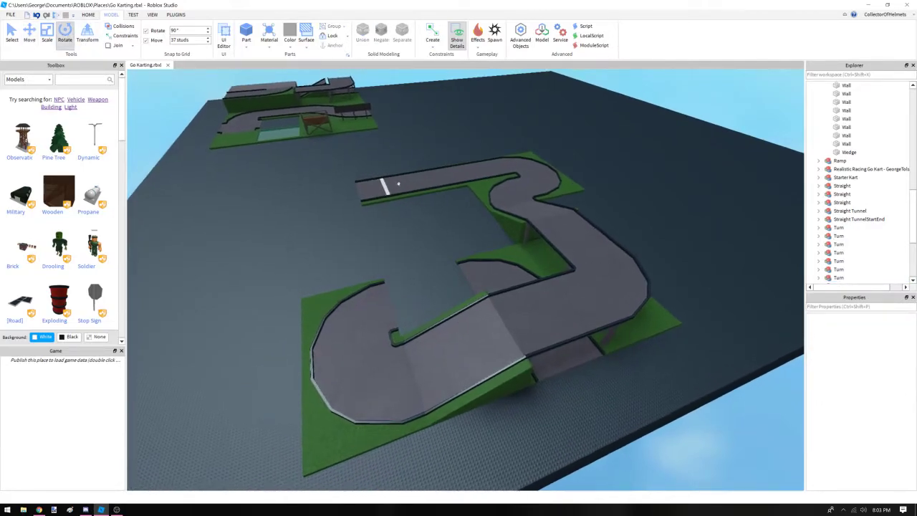
Duplicate the placed Straight and move the copy between the hairpin and the turn leading under the bridge
left_click(429, 182)
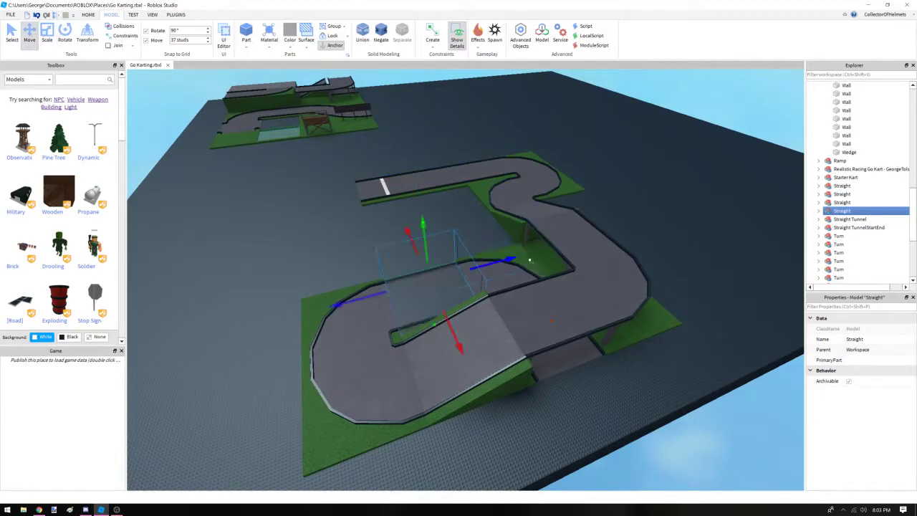
left_click(573, 371)
key("s")
right_click_drag(572, 371, 476, 326)
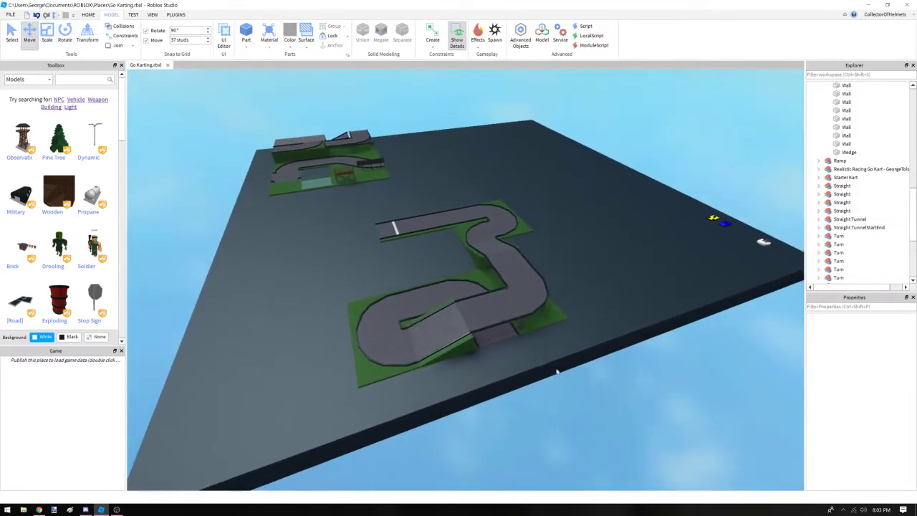
Duplicate the connecting Straight, then move and rotate the copy to extend the lower road out the other side of the bridge
left_click(420, 289)
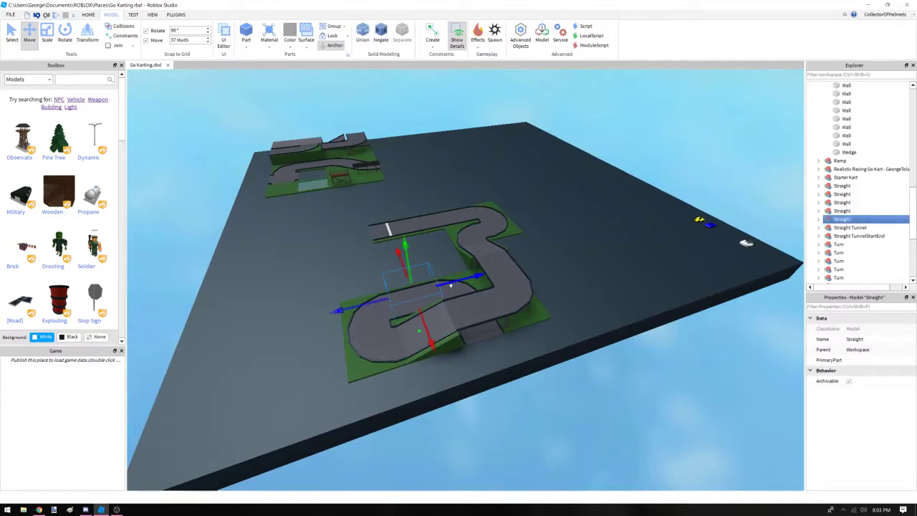
left_click_drag(485, 324, 546, 429)
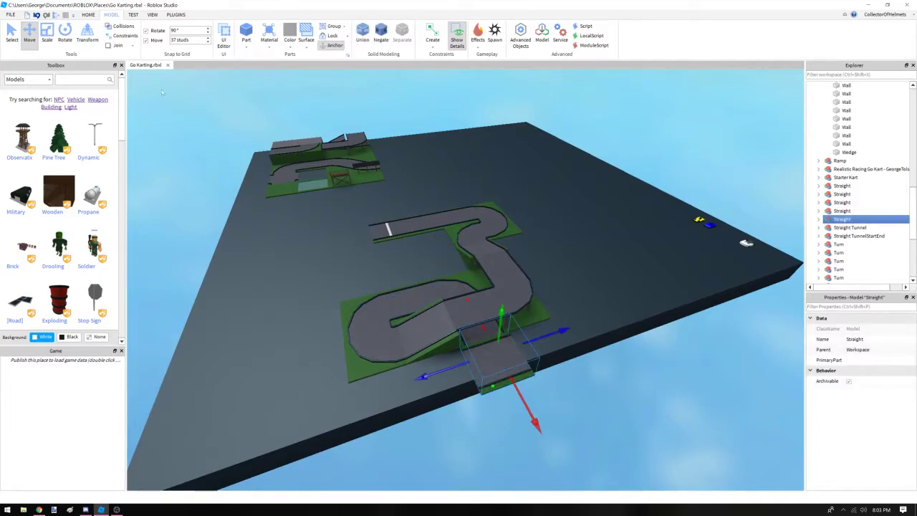
left_click(65, 33)
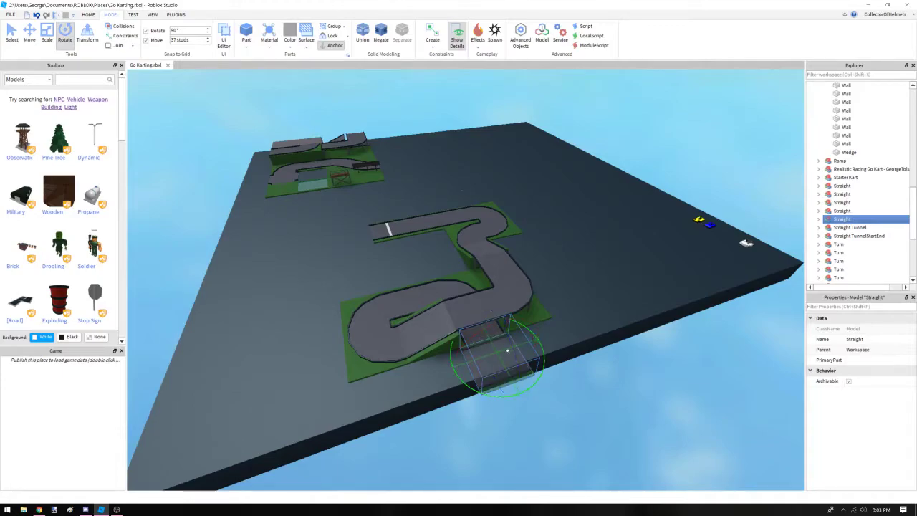
left_click(594, 282)
key("w")
key("a")
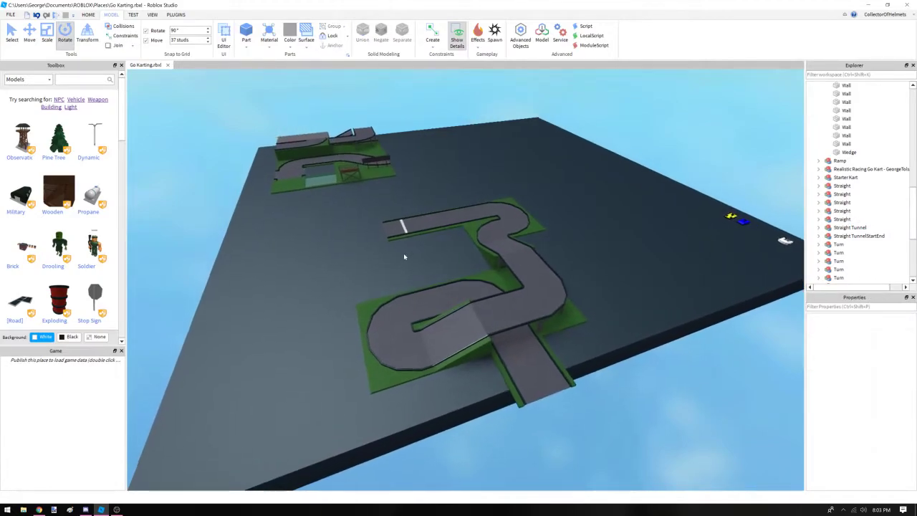
key("s")
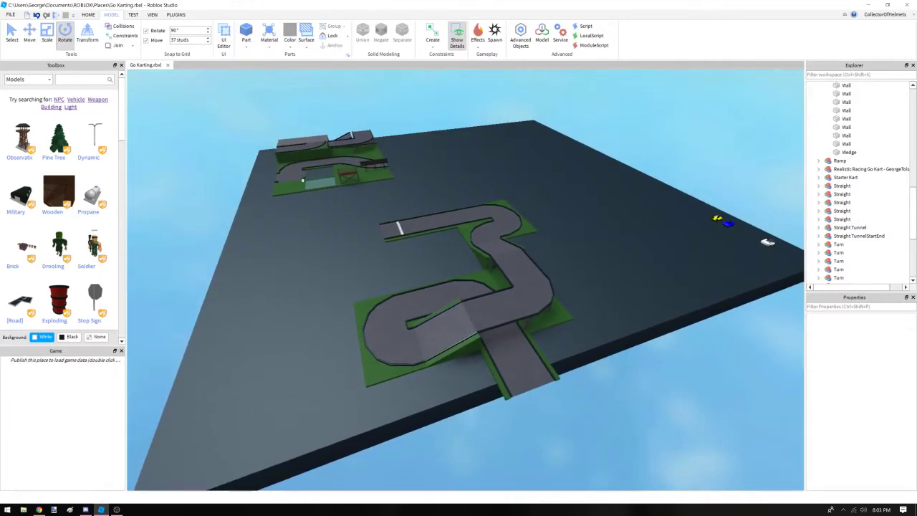
Duplicate a placed Turn, then move and rotate the copy onto the outer end of the road leading out from under the bridge
left_click(414, 356)
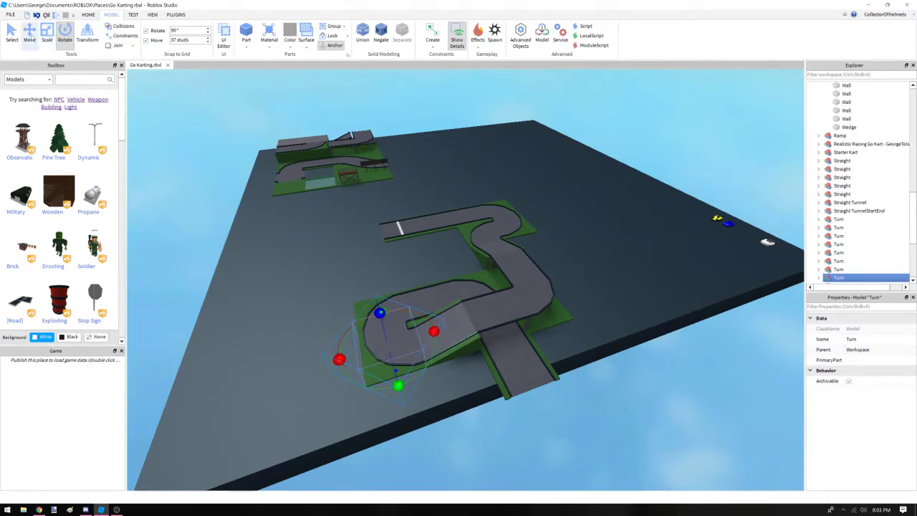
key("d")
key("s")
left_click_drag(518, 348, 601, 448)
left_click(64, 32)
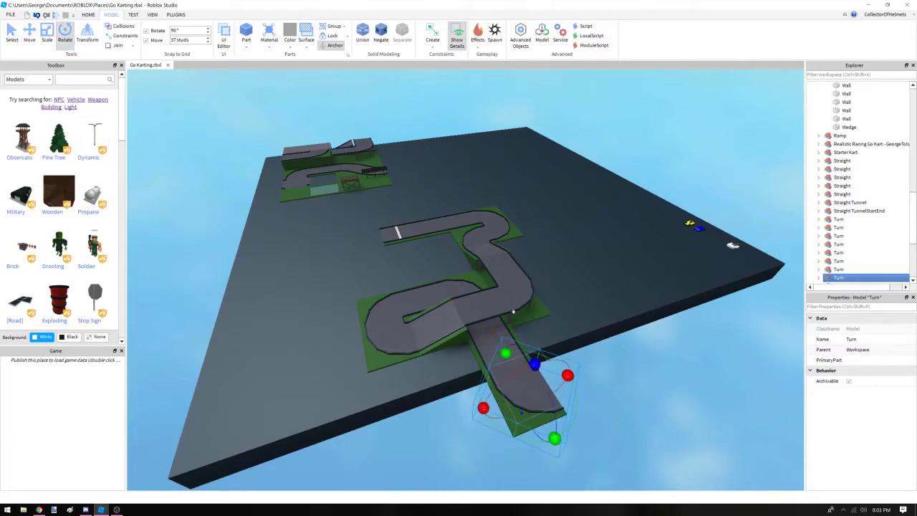
left_click_drag(504, 355, 486, 436)
left_click(607, 324)
right_click_drag(608, 324, 552, 273)
key("d")
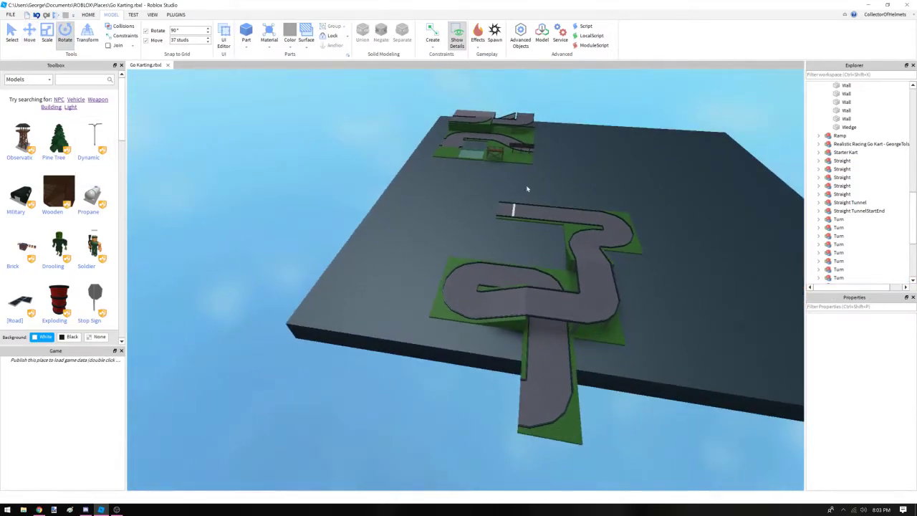
Examine how the starter pack's brick tunnel pieces line up with the neighbouring ramp, grass and baseplate
left_click(466, 85)
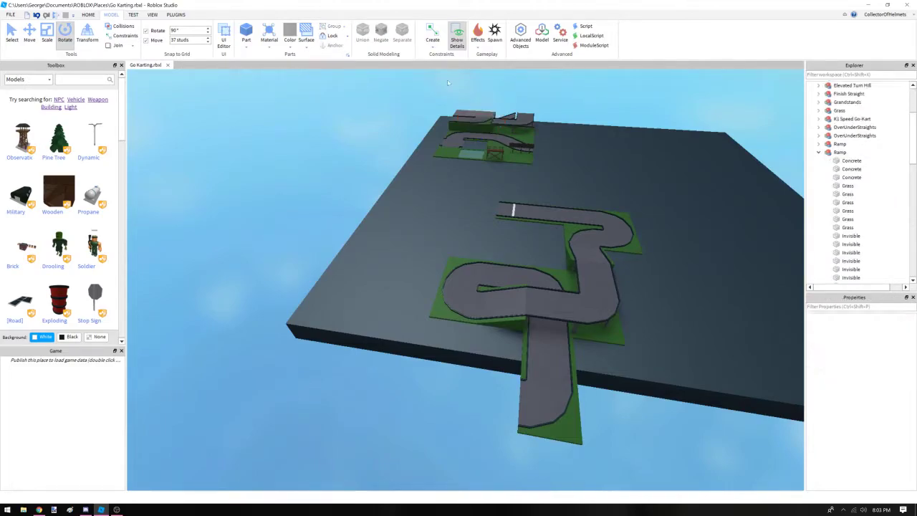
left_click_drag(455, 97, 499, 122)
key("f")
left_click(621, 137)
right_click_drag(622, 137, 533, 291)
key("w")
key("d")
key("s")
key("s")
key("a")
key("w")
key("w")
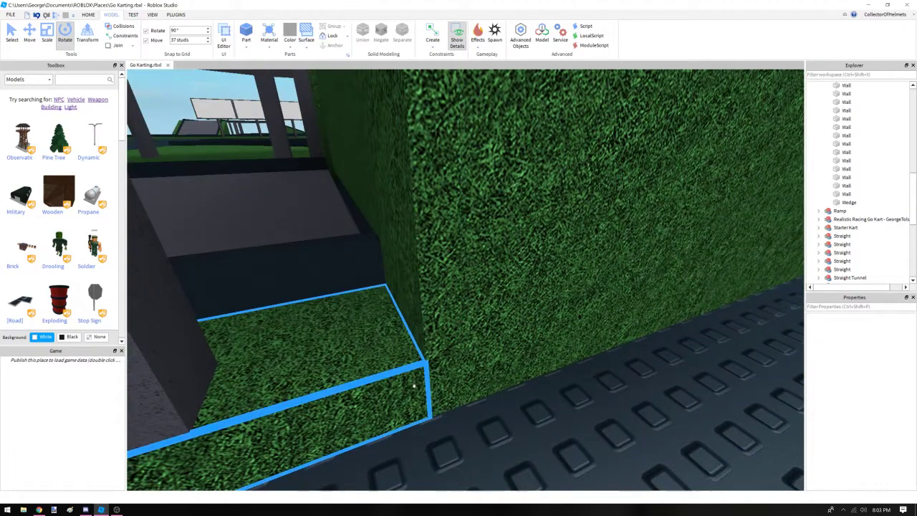
scroll(446, 364, "up", 10)
scroll(445, 364, "down", 4)
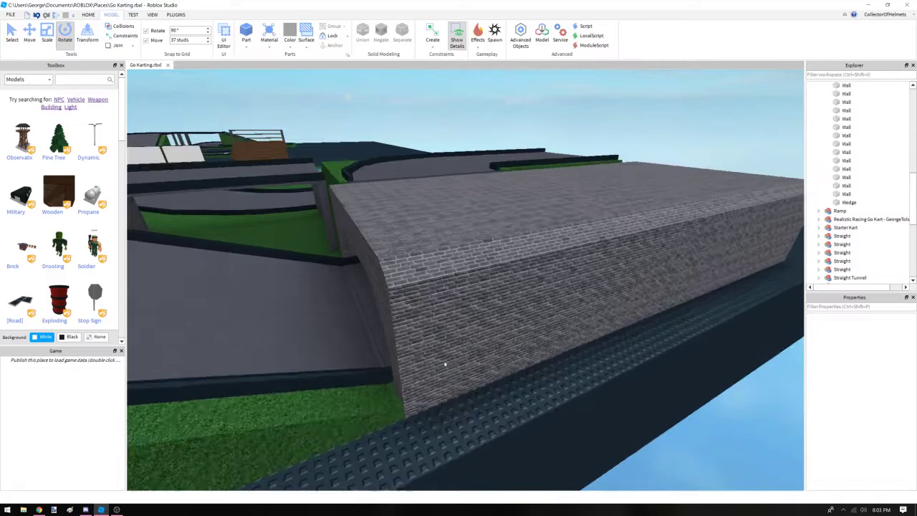
scroll(445, 364, "down", 10)
scroll(445, 364, "down", 10)
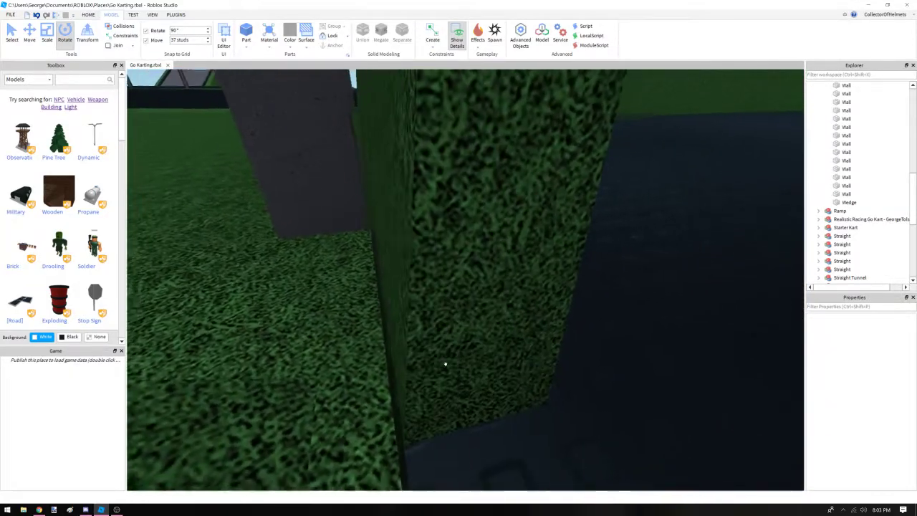
scroll(445, 364, "up", 10)
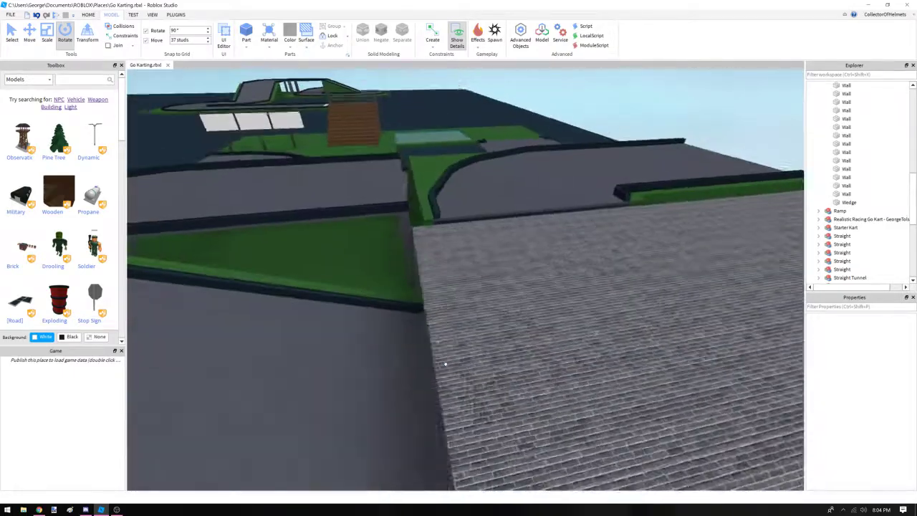
right_click_drag(445, 364, 521, 342)
scroll(519, 338, "up", 2)
scroll(521, 341, "down", 8)
scroll(520, 342, "up", 10)
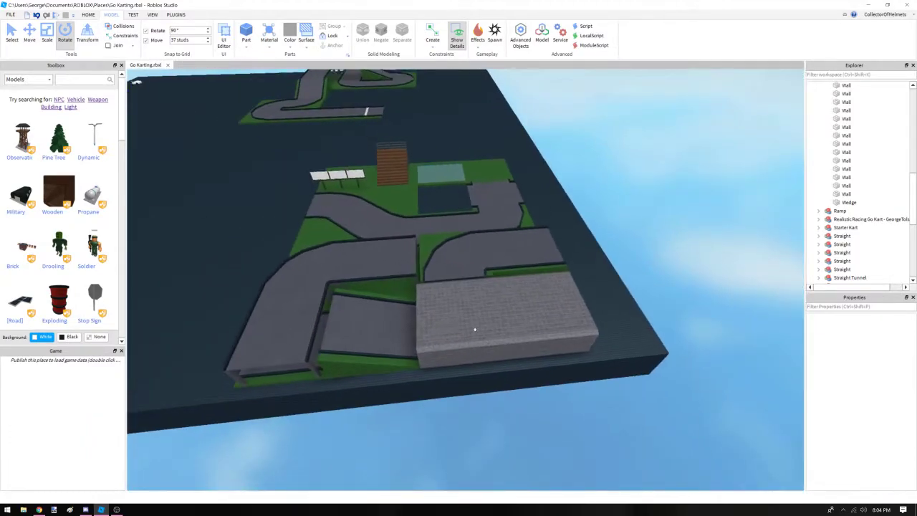
Set the move increment to 0.1 studs and nudge the starter pack's Straight Tunnel and Straight TunnelStartEnd pair into alignment with the adjoining ramp
left_click(478, 331)
scroll(560, 339, "up", 2)
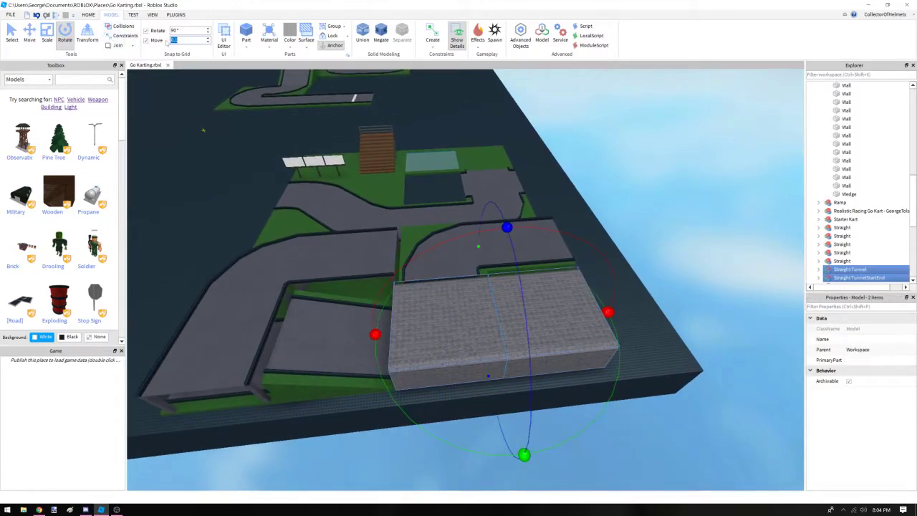
left_click_drag(380, 333, 382, 334)
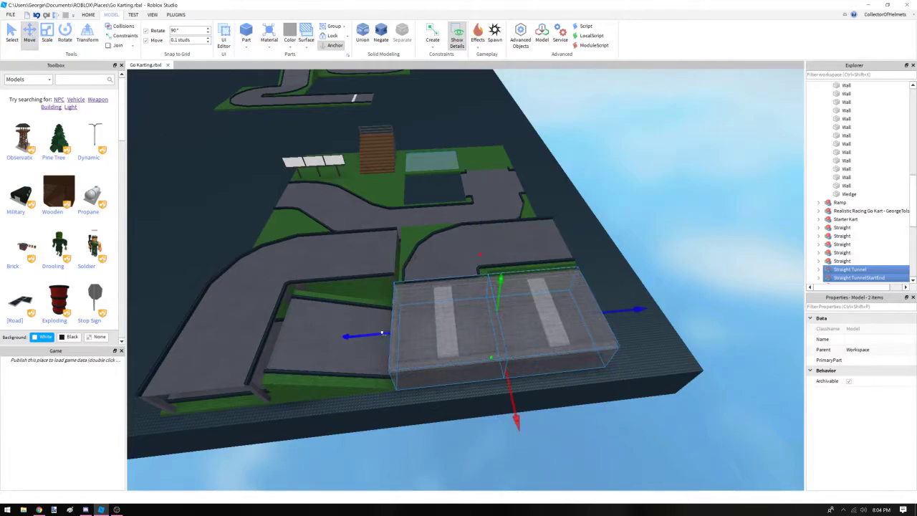
key("w")
right_click_drag(381, 333, 381, 331)
left_click_drag(407, 200, 409, 198)
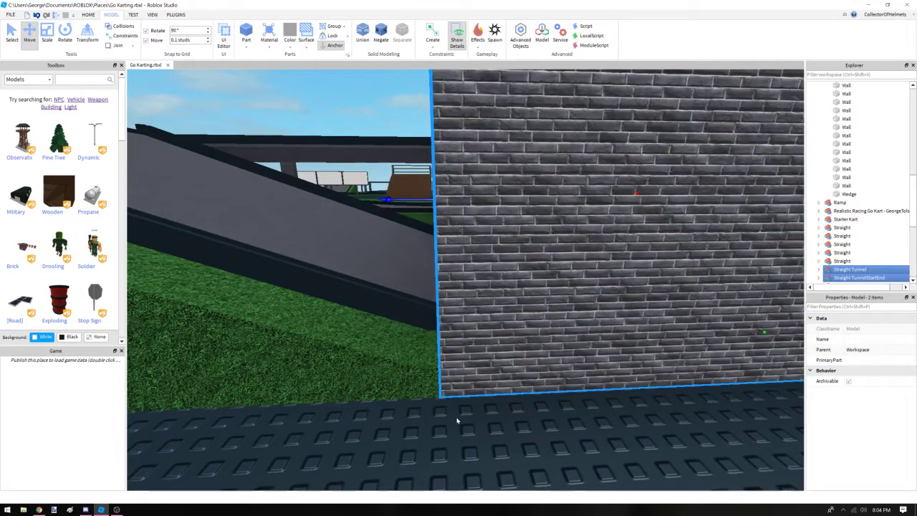
Set the move increment to 37 studs and inspect how the tunnel pair meets the adjoining ramp
left_click(473, 438)
right_click_drag(476, 440, 476, 440)
key("s")
scroll(476, 440, "down", 5)
left_click(458, 261)
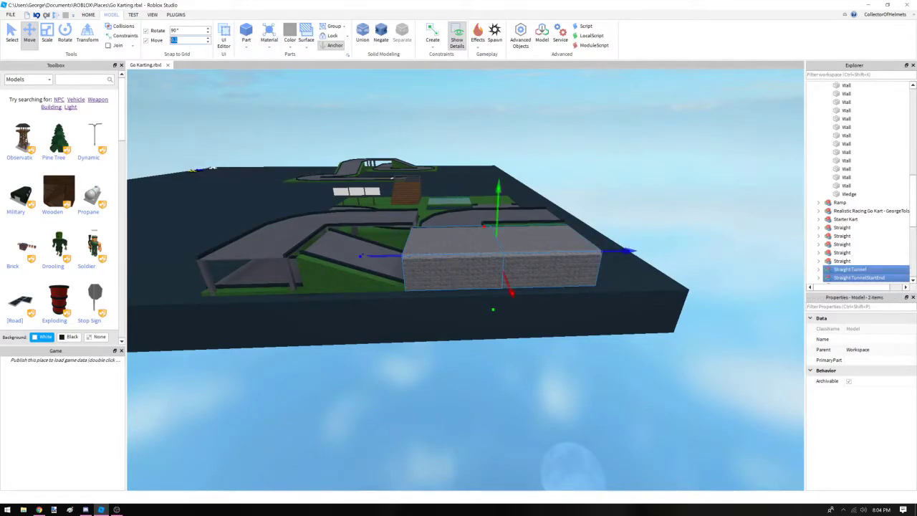
key("w")
right_click_drag(520, 287, 521, 286)
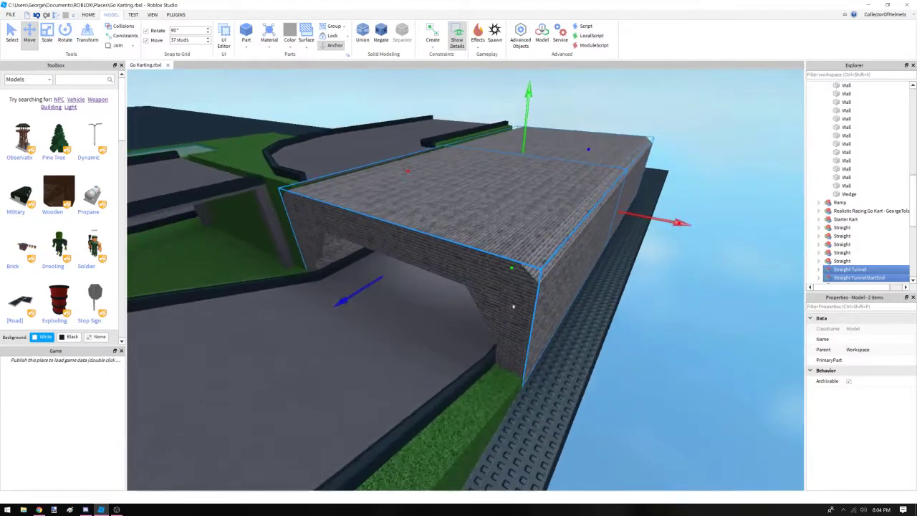
key("w")
right_click_drag(531, 362, 531, 362)
key("w")
key("s")
right_click_drag(459, 287, 460, 287)
key("w")
key("s")
Duplicate the Straight Tunnel and move the copy away from the tunnel pair to the far side of the starter pack
left_click(532, 303)
left_click(518, 236)
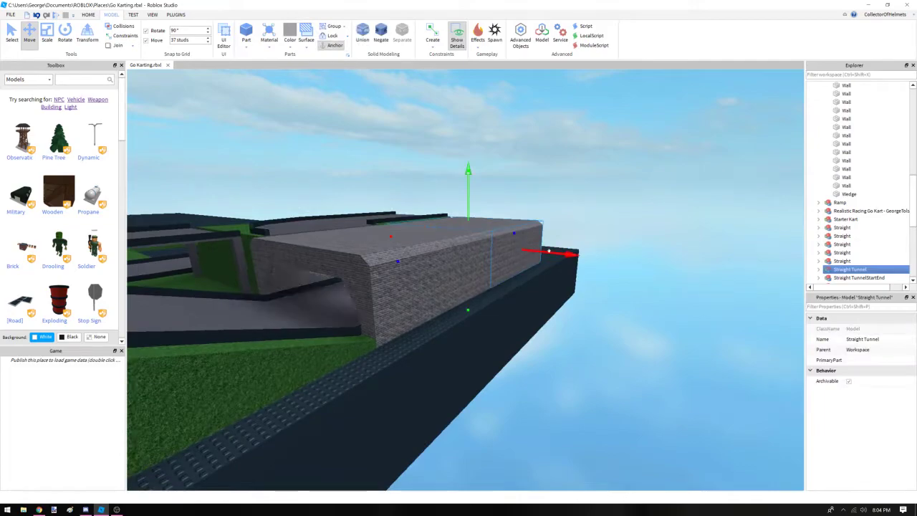
key("s")
left_click_drag(560, 253, 352, 291)
key("w")
right_click_drag(380, 225, 381, 225)
key("w")
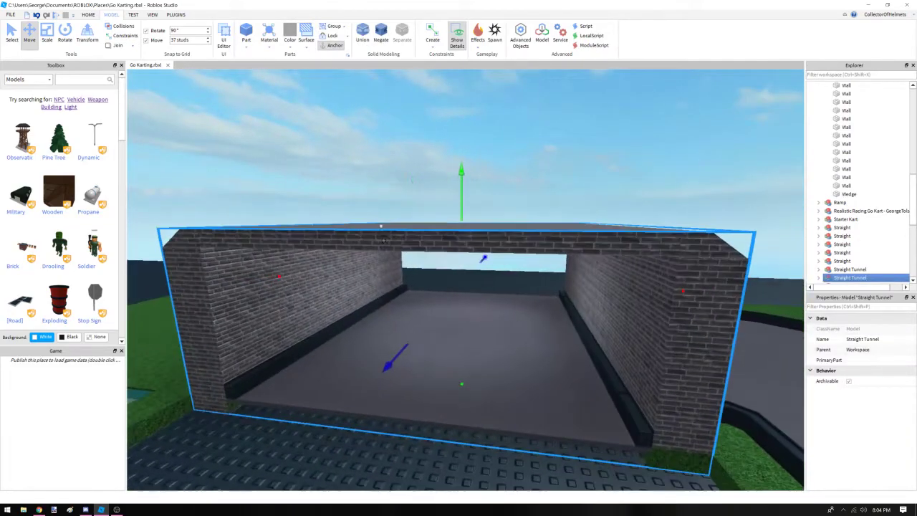
Duplicate the Straight TunnelStartEnd and move the copy across the baseplate to the open end of the Turn beyond the bridge
key("w")
right_click_drag(574, 284, 575, 284)
key("s")
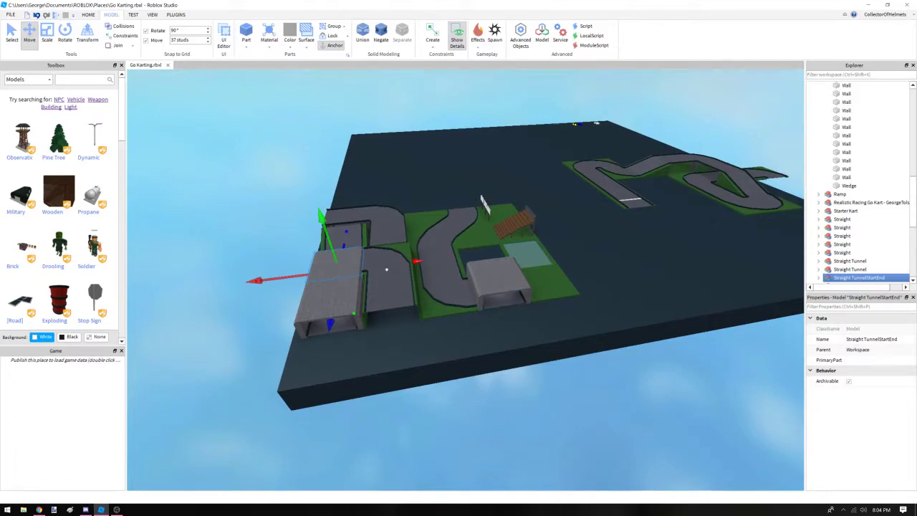
left_click_drag(399, 263, 741, 188)
key("s")
key("d")
key("f")
right_click_drag(693, 247, 693, 248)
key("w")
key("s")
key("w")
right_click_drag(462, 303, 465, 287)
key("s")
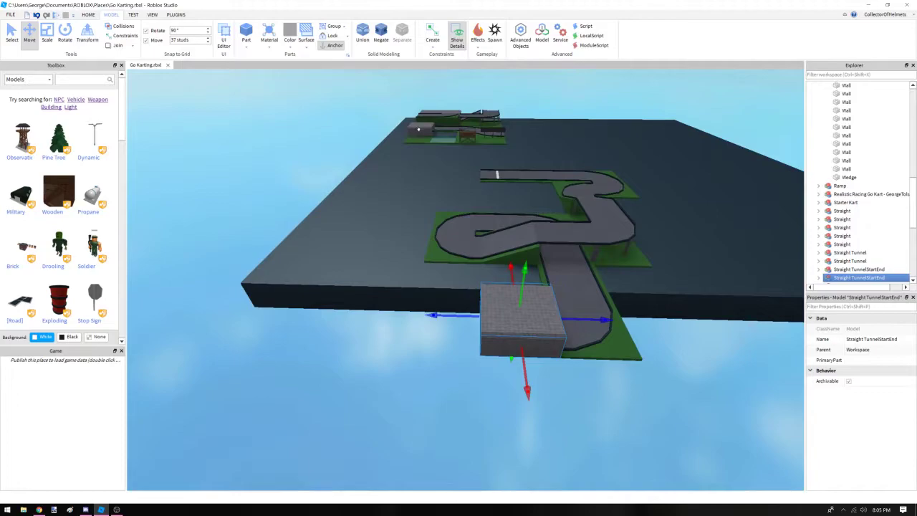
Move the Straight Tunnel copy from the starter pack to the end of the placed tunnel entrance
left_click(419, 130)
left_click_drag(414, 145, 309, 473)
key("s")
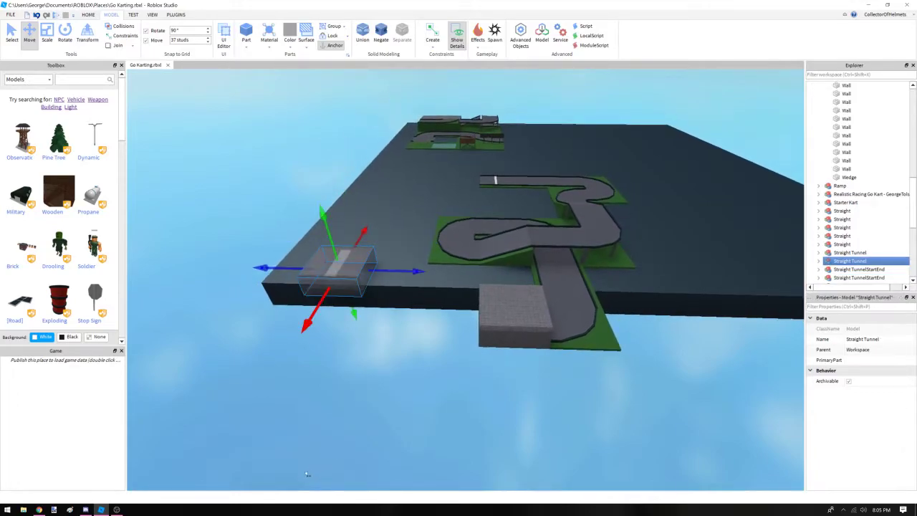
left_click_drag(291, 351, 274, 382)
left_click_drag(399, 311, 321, 373)
key("d")
key("w")
Duplicate the placed tunnel entrance, then move and rotate the copy to close off the tunnel's far end
left_click(494, 373)
left_click(503, 307)
key("a")
key("w")
left_click(473, 387)
key("w")
key("w")
key("d")
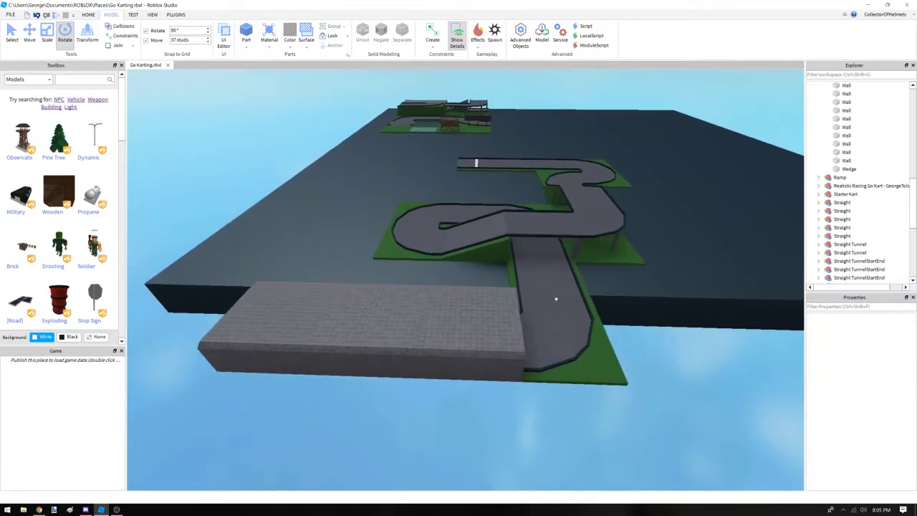
Duplicate the Straight and Turn leading into the tunnel and move the copies together to the tunnel's far end
left_click(556, 279)
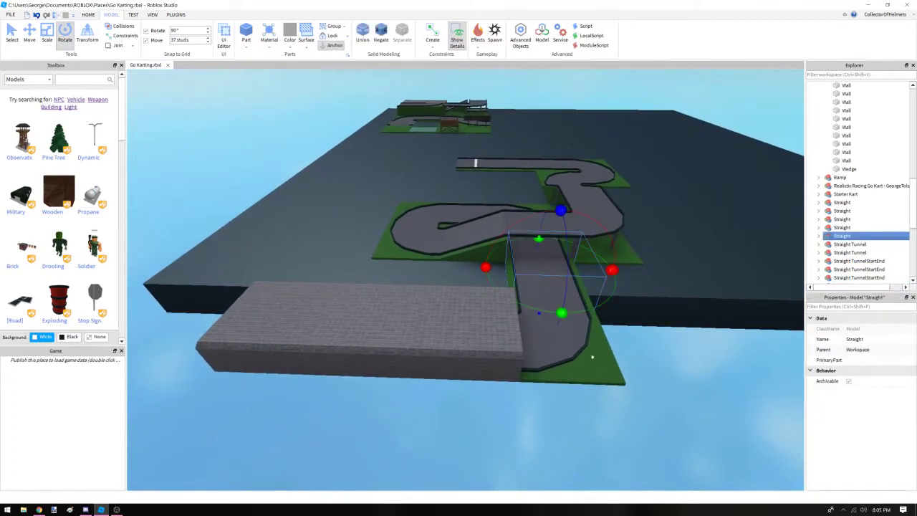
left_click(592, 357)
left_click(576, 287, "ctrl")
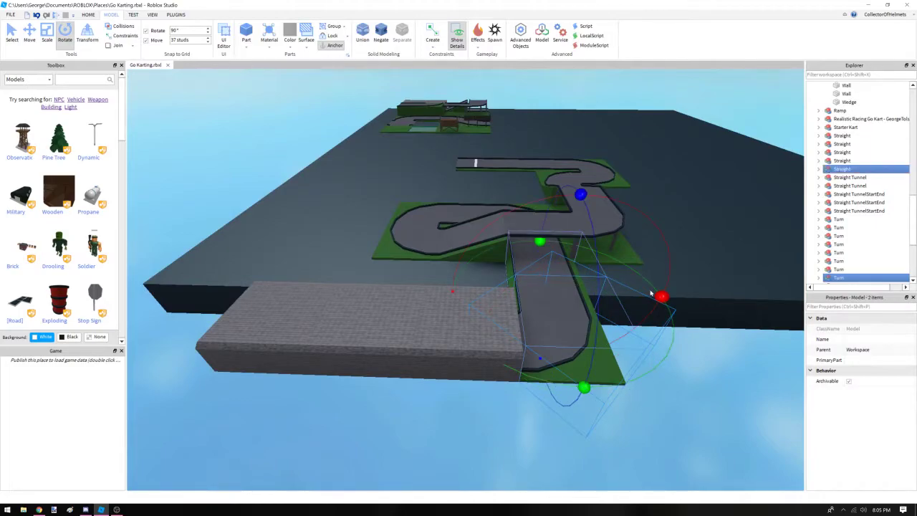
key("ctrl+d")
key("ctrl+2")
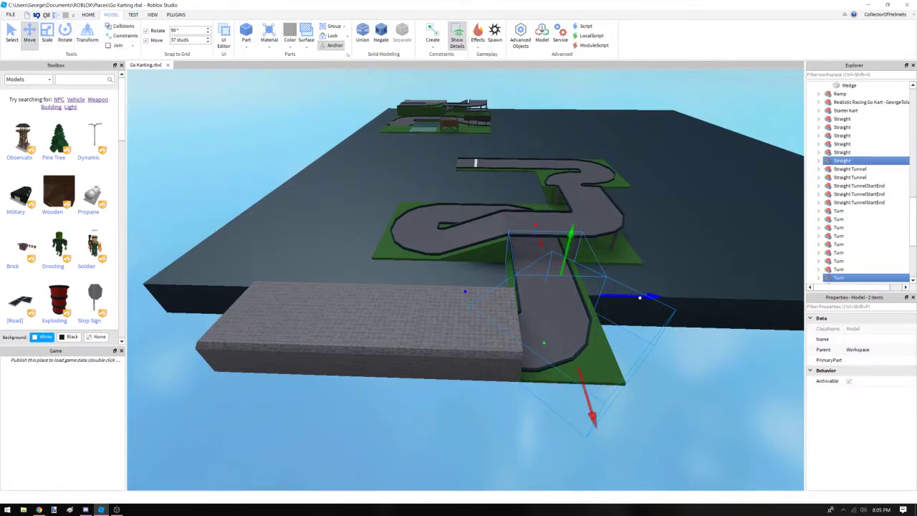
key("a")
left_click_drag(640, 297, 412, 275)
key("w")
Set the copied Turn's PrimaryPart to Grass and rotate it to join the tunnel exit with the copied Straight
left_click(460, 412)
left_click(430, 346)
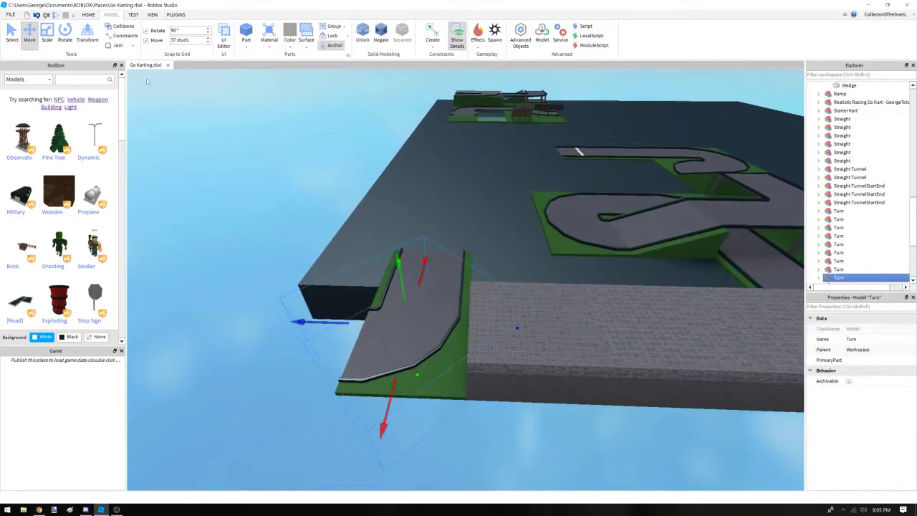
key("ctrl+1")
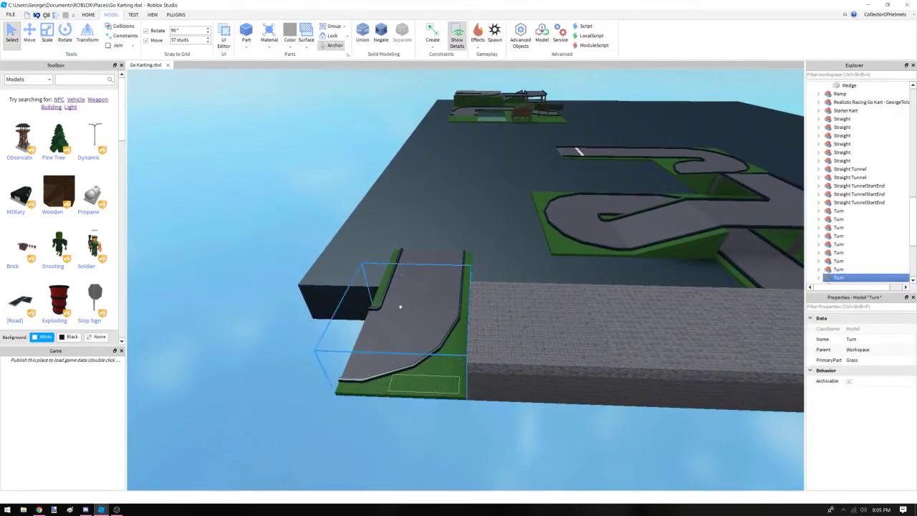
left_click_drag(421, 270, 480, 384)
left_click(530, 445)
key("a")
right_click_drag(526, 439, 526, 439)
key("w")
key("s")
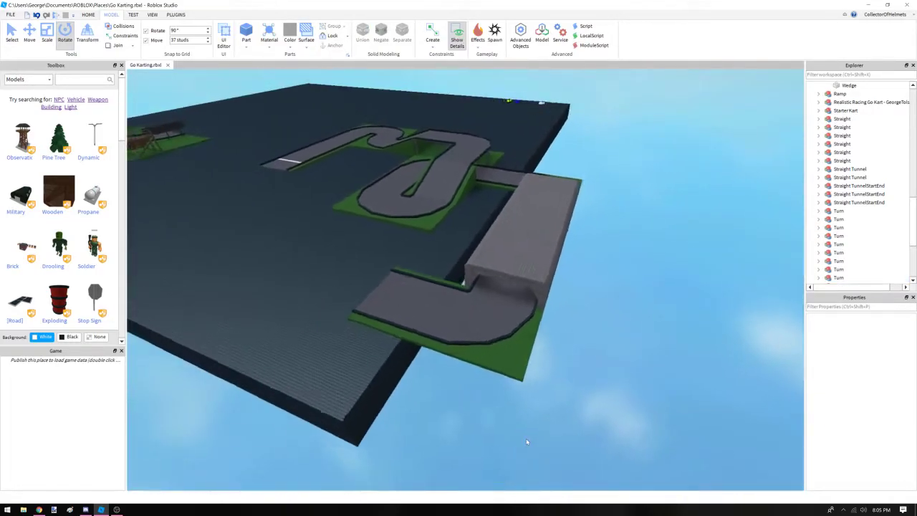
Duplicate the Turn at the tunnel exit and move the copy onto the open baseplate near the starter pack
left_click(536, 307)
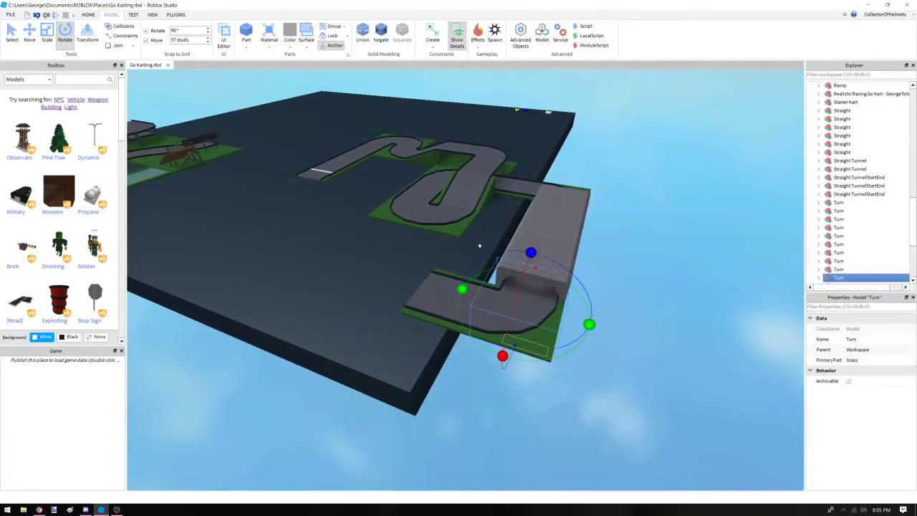
left_click_drag(588, 325, 262, 196)
key("a")
left_click(342, 225)
key("w")
right_click_drag(344, 225, 344, 226)
Duplicate the starter pack's Chicane and move the copy to the end of the Straight after the tunnel
scroll(347, 226, "down", 5)
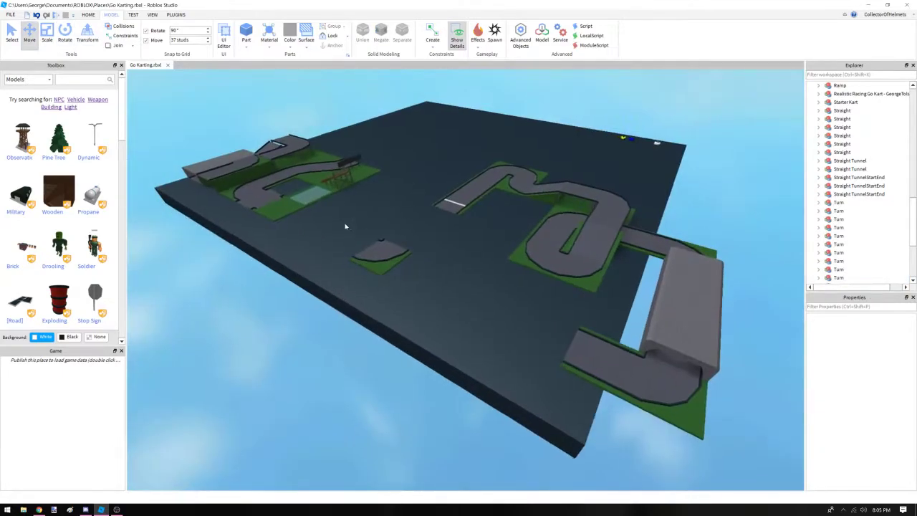
scroll(346, 229, "up", 3)
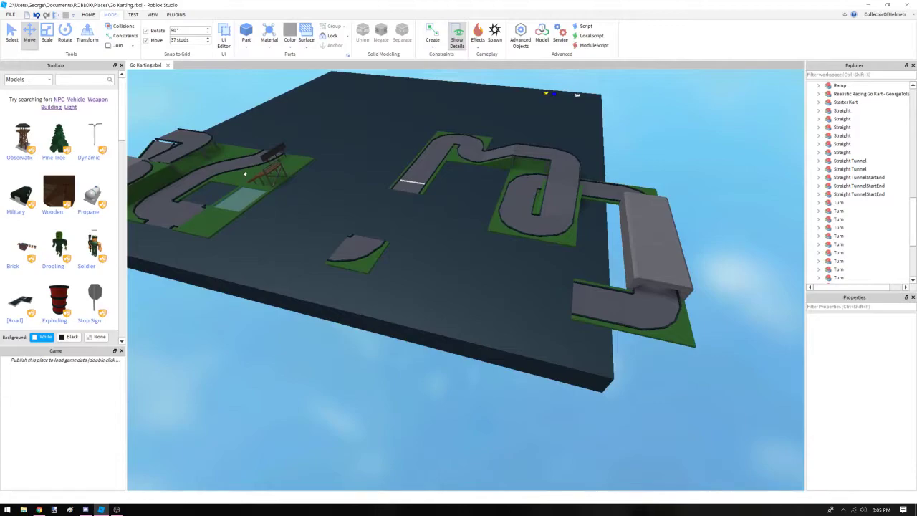
scroll(244, 174, "down", 4)
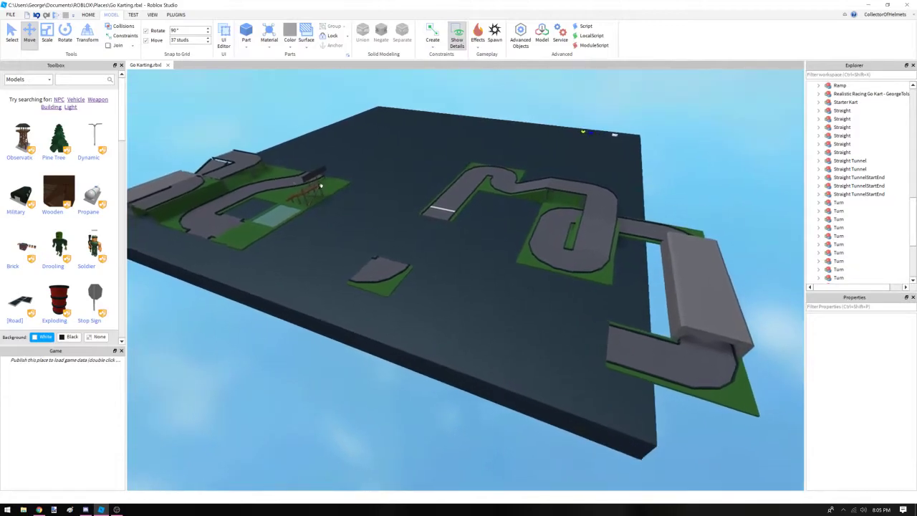
scroll(258, 177, "up", 4)
left_click(267, 180)
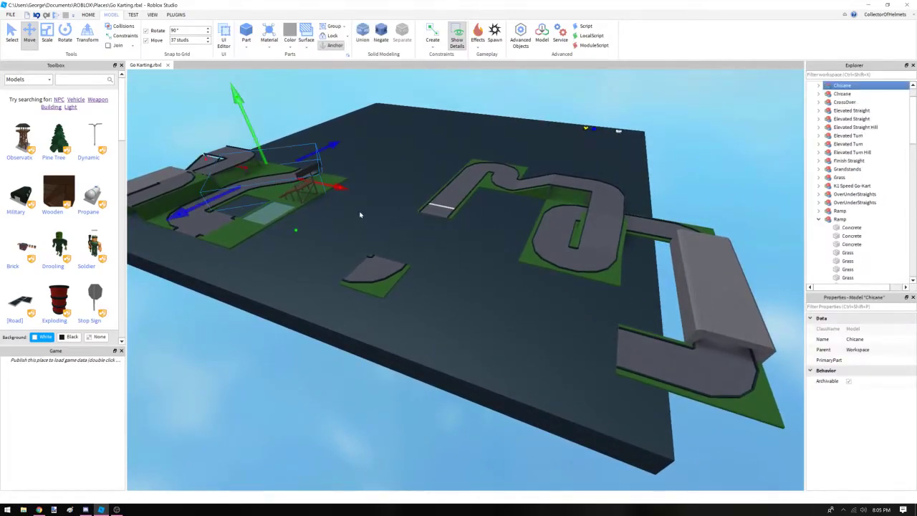
key("s")
key("d")
left_click_drag(331, 185, 622, 296)
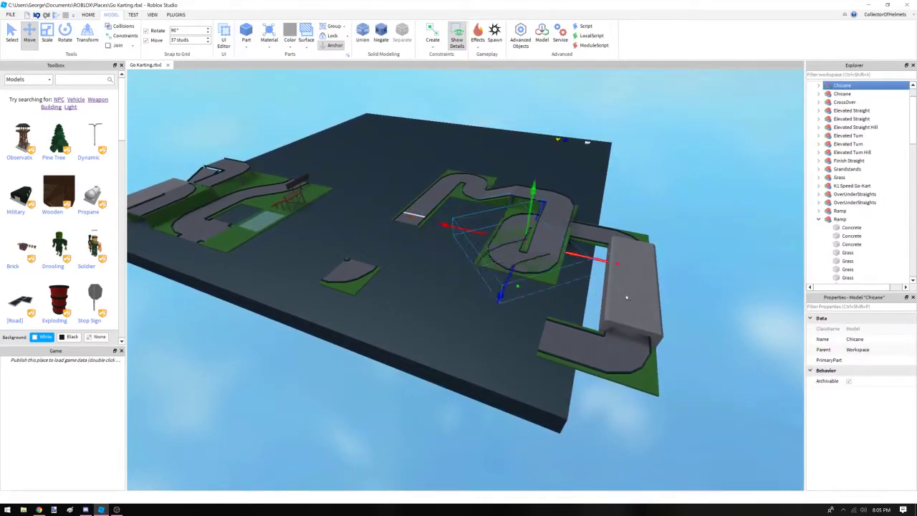
left_click_drag(510, 280, 452, 386)
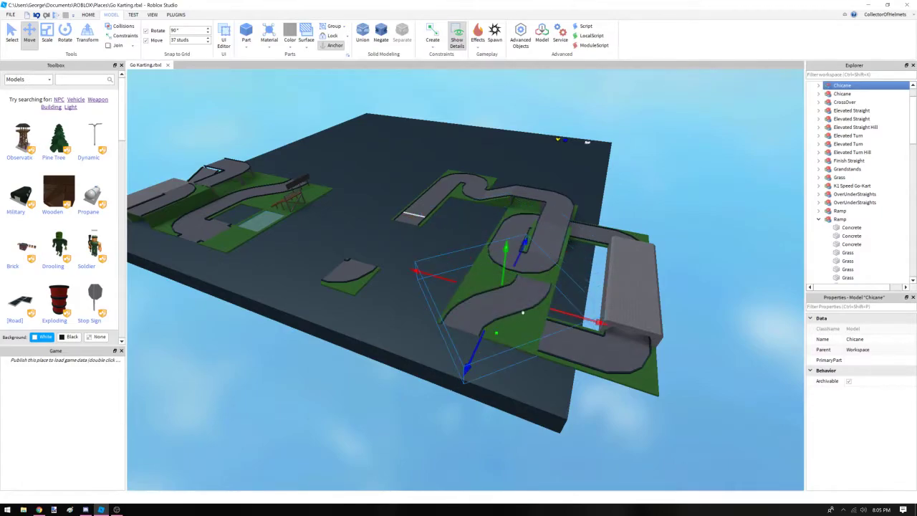
Rotate the Chicane copy to connect its road with the Straight after the tunnel
key("d")
key("w")
left_click(65, 33)
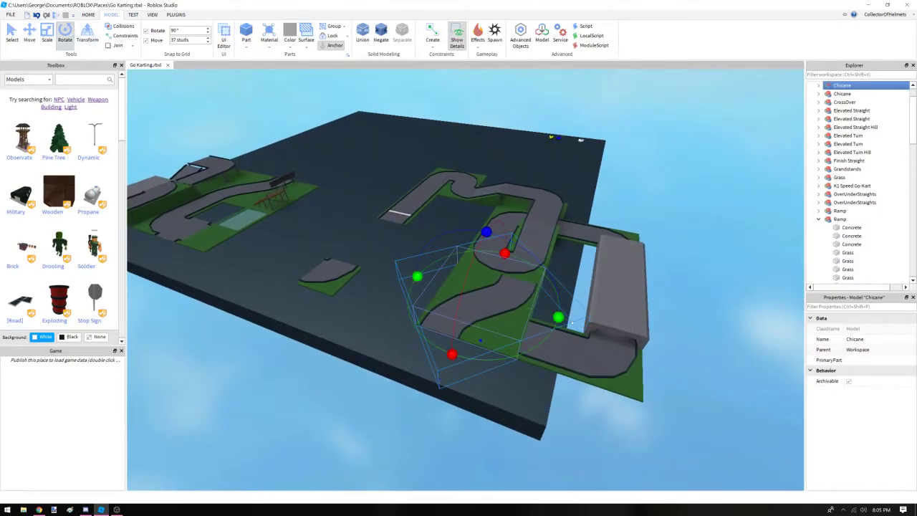
left_click_drag(559, 317, 562, 336)
left_click_drag(421, 412, 423, 411)
key("d")
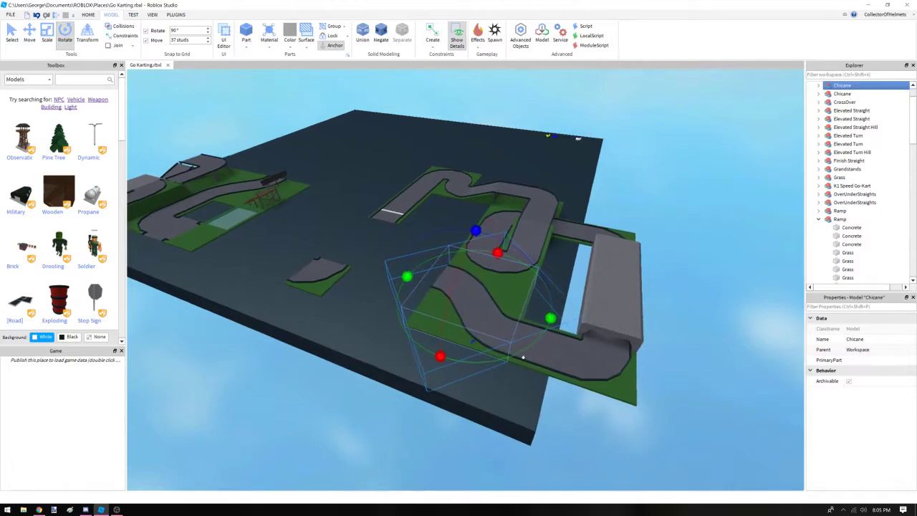
Move the spare Turn copy from the open baseplate to the open end of the Chicane after the tunnel
key("w")
key("w")
left_click(377, 248)
right_click_drag(434, 281, 403, 230)
key("s")
left_click(401, 201)
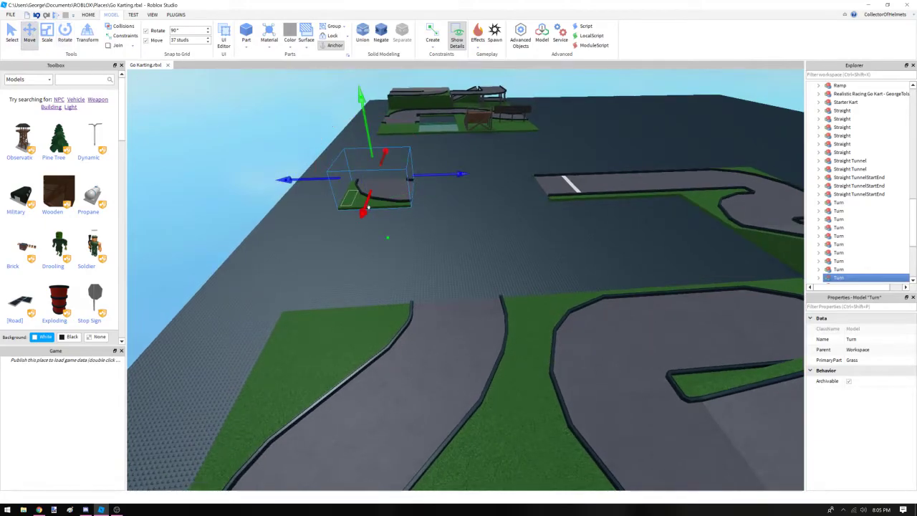
left_click_drag(368, 207, 347, 304)
key("s")
left_click_drag(437, 252, 504, 250)
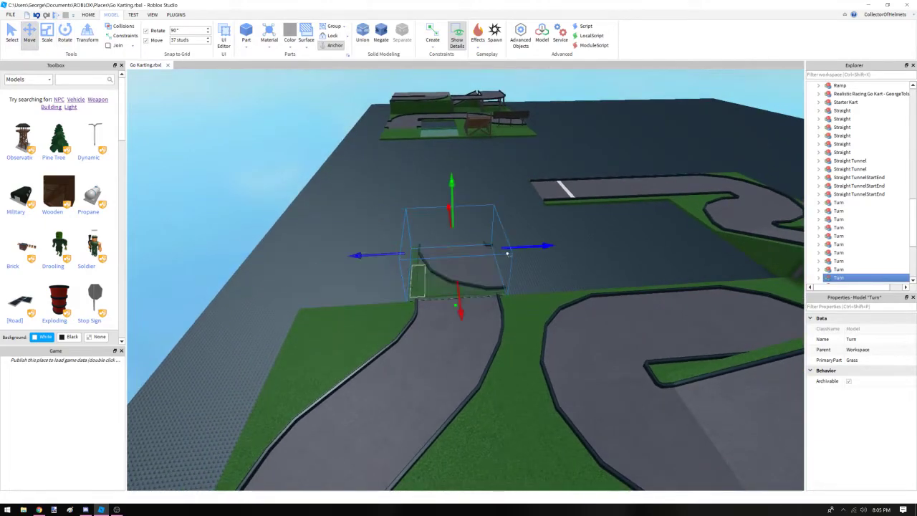
Examine up close how the Turn's grass edge lines up with the Chicane
key("w")
right_click_drag(463, 273, 443, 272)
key("w")
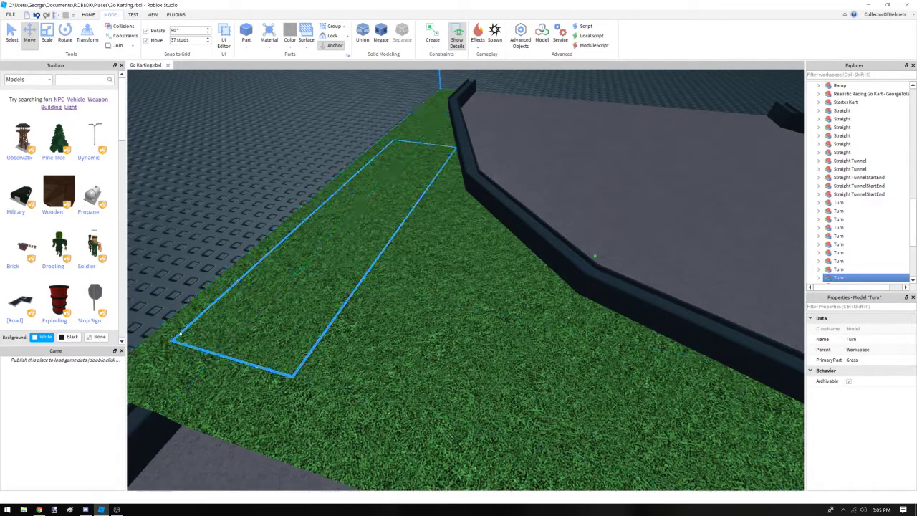
right_click_drag(214, 326, 215, 326)
key("w")
right_click_drag(215, 326, 219, 329)
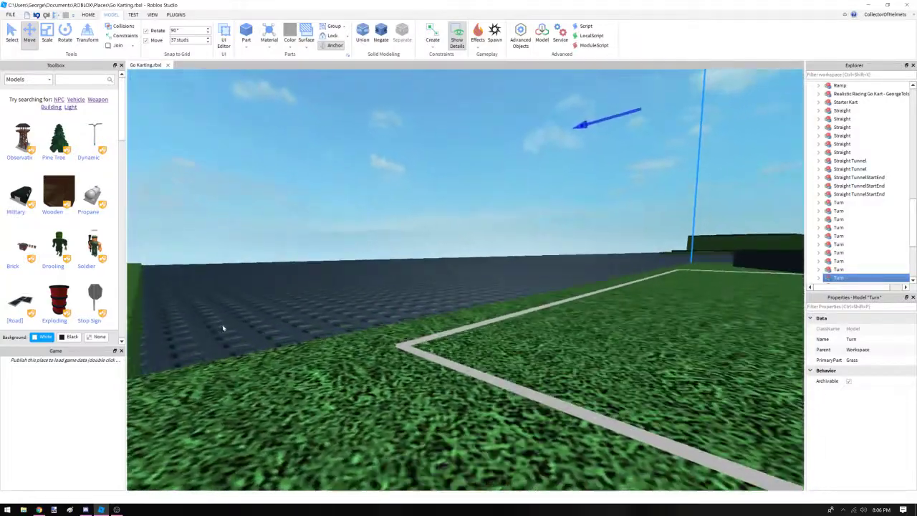
left_click(403, 322)
scroll(394, 280, "down", 5)
right_click_drag(392, 277, 396, 280)
scroll(395, 280, "down", 2)
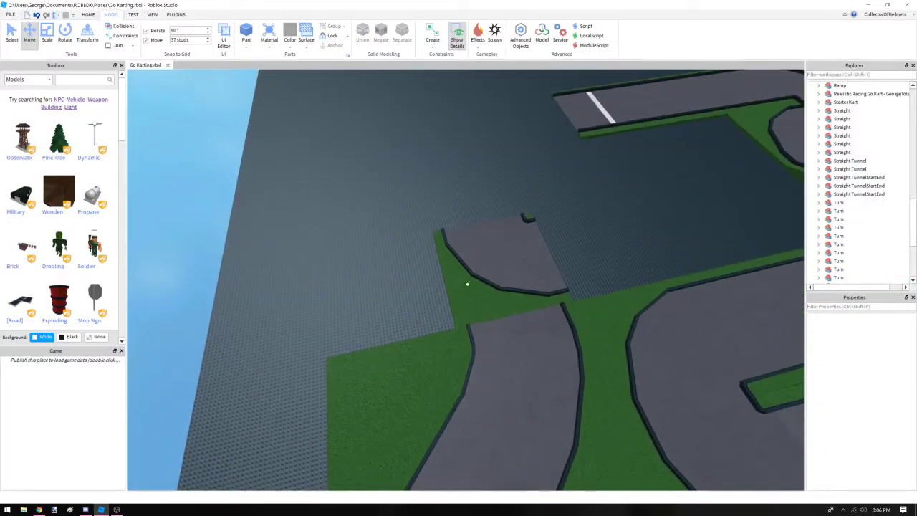
Rotate the Turn by 90° so its road opening meets the end of the Chicane
left_click(468, 283)
key("w")
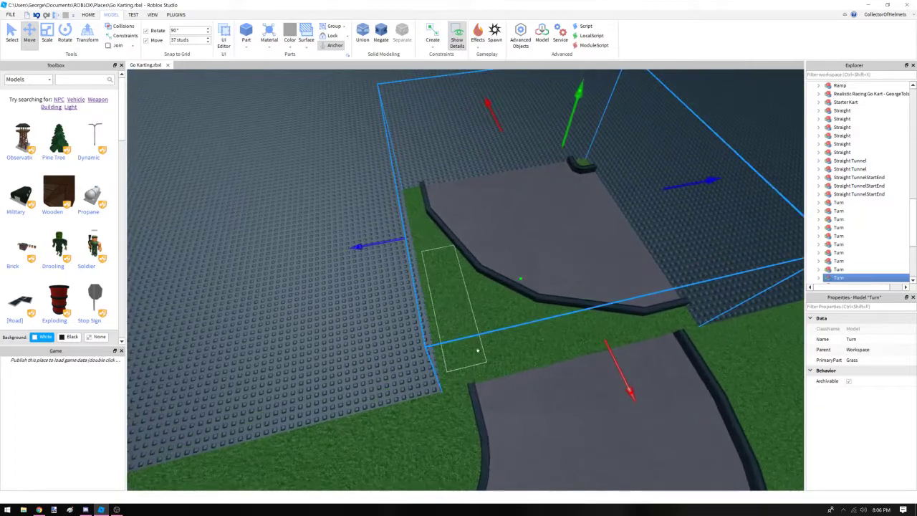
left_click(447, 352, "alt")
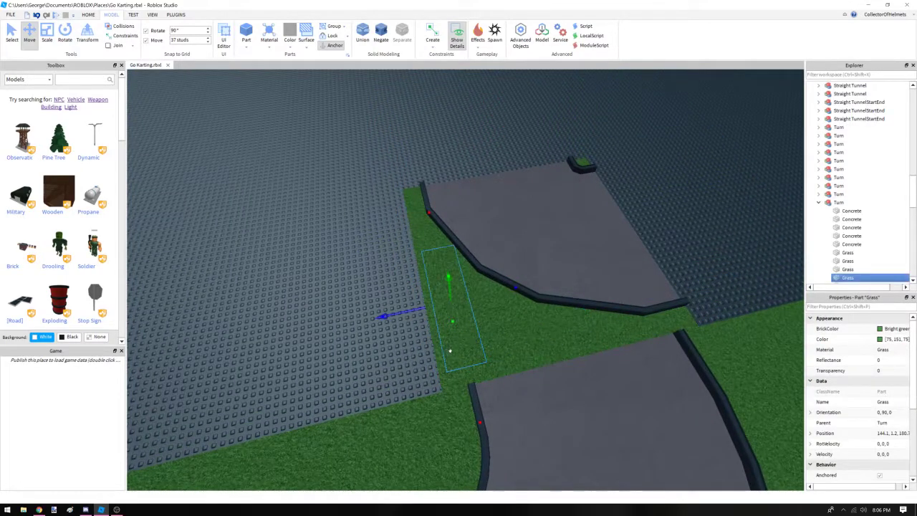
scroll(796, 250, "down", 2)
scroll(862, 255, "down", 2)
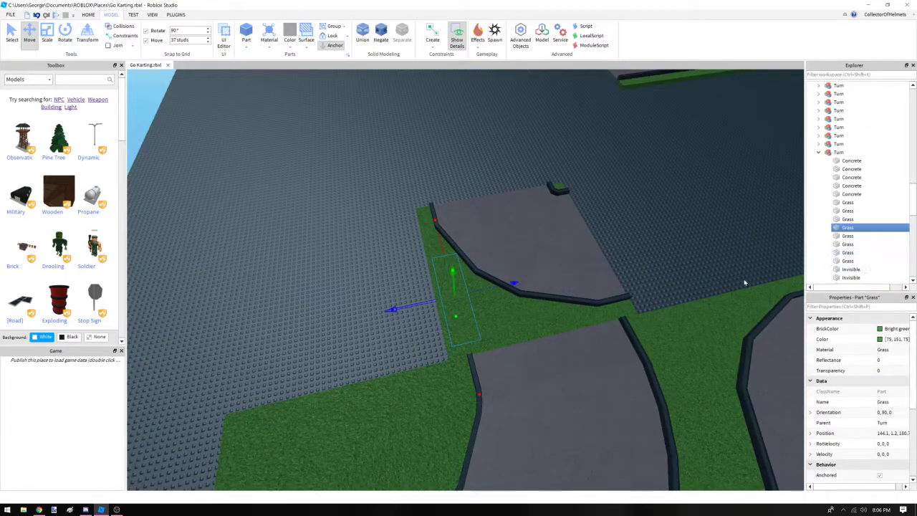
left_click(399, 230)
left_click(518, 260)
key("s")
key("d")
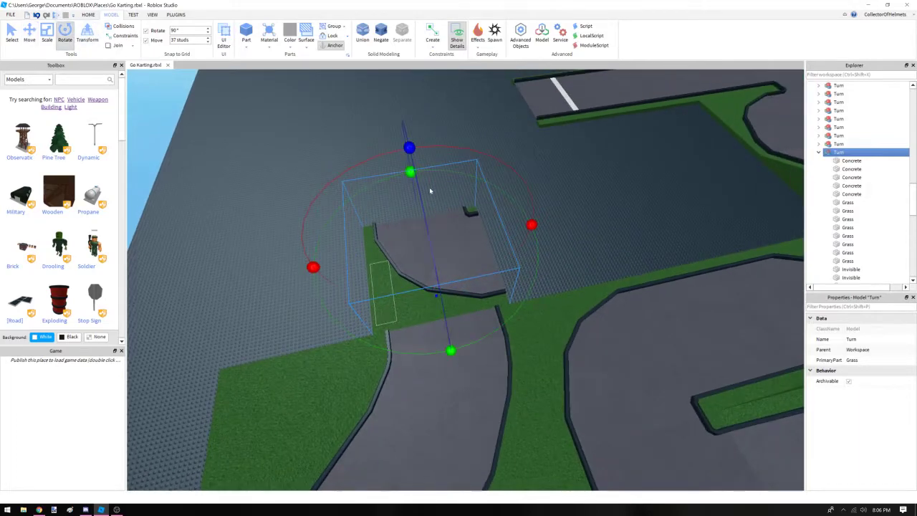
left_click_drag(411, 173, 511, 279)
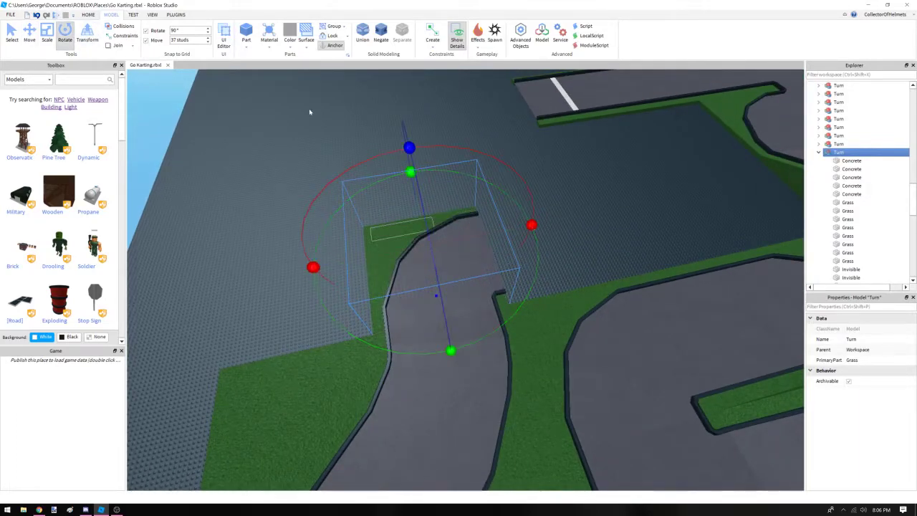
Move the Turn away from the Chicane to the baseplate area beyond the open end of the Finish Straight
left_click(30, 36)
right_click_drag(455, 220, 480, 285)
key("a")
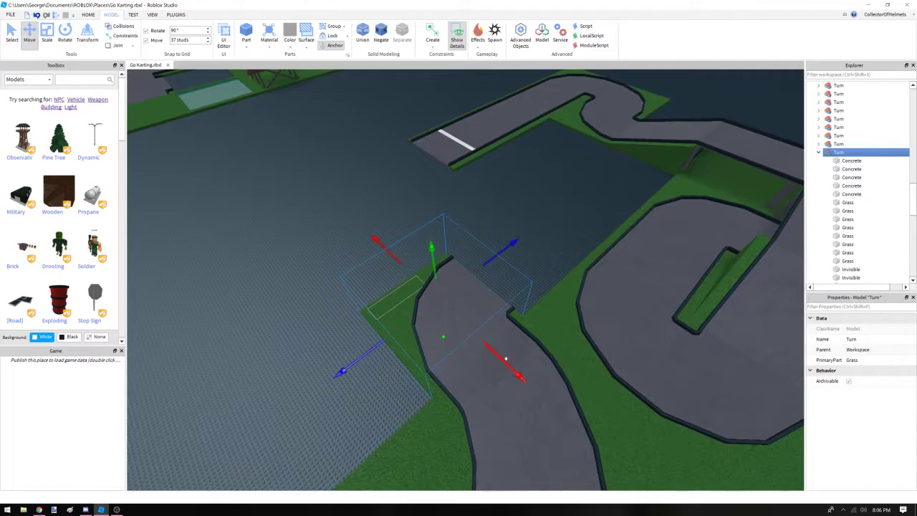
left_click_drag(506, 359, 413, 261)
left_click_drag(382, 213, 364, 185)
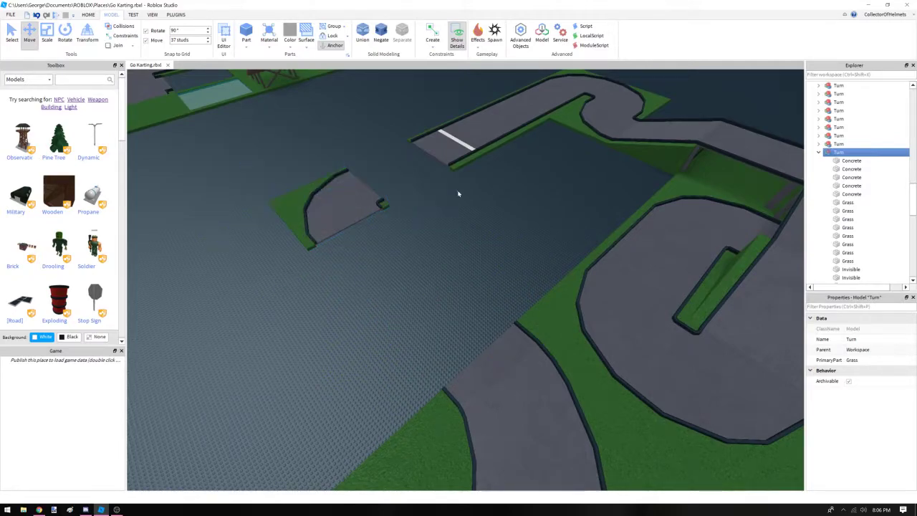
left_click(459, 194)
Duplicate the Straight next to the finish line and move the copy between the Finish Straight and the Turn
key("s")
key("d")
left_click(512, 128)
key("ctrl+d")
left_click_drag(437, 135, 304, 195)
left_click(426, 284)
right_click_drag(425, 284, 426, 280)
scroll(426, 280, "down", 4)
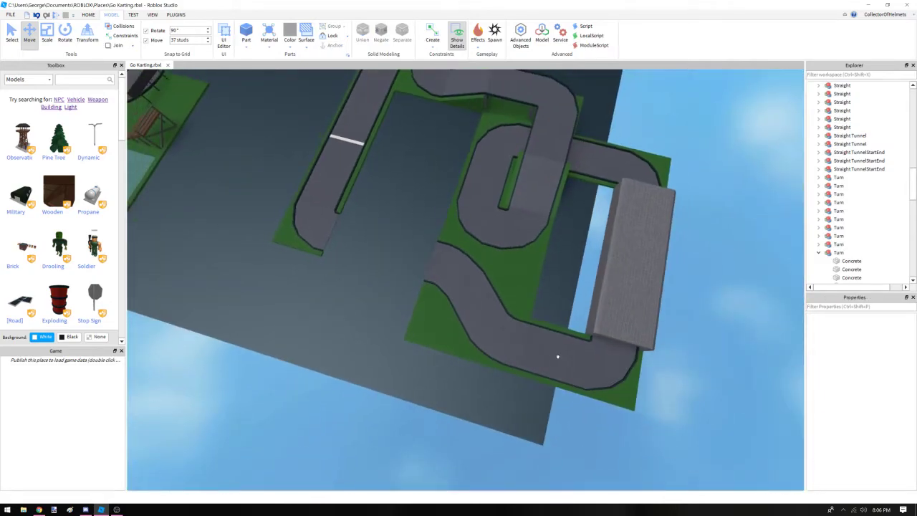
Duplicate the Straight after the tunnel and move the copy to the open end of the Chicane
left_click(557, 356)
key("ctrl+d")
left_click_drag(605, 364, 441, 294)
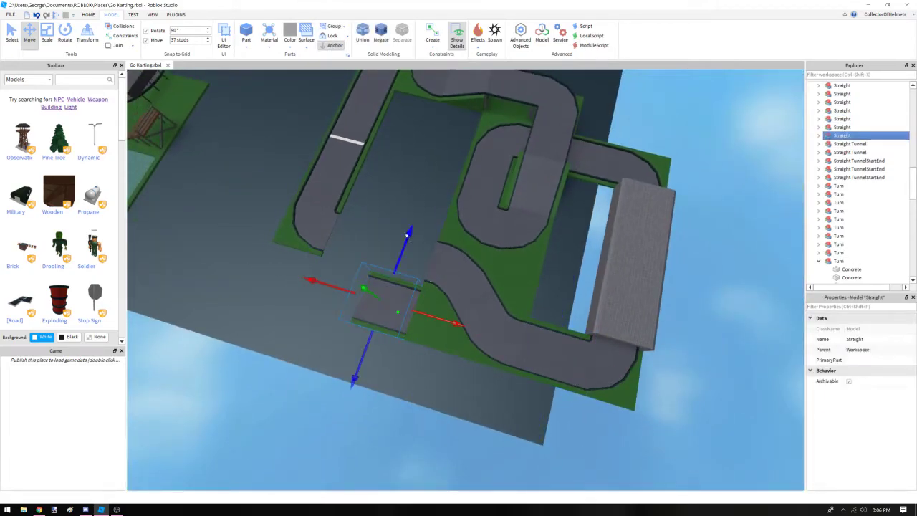
left_click_drag(437, 208, 440, 207)
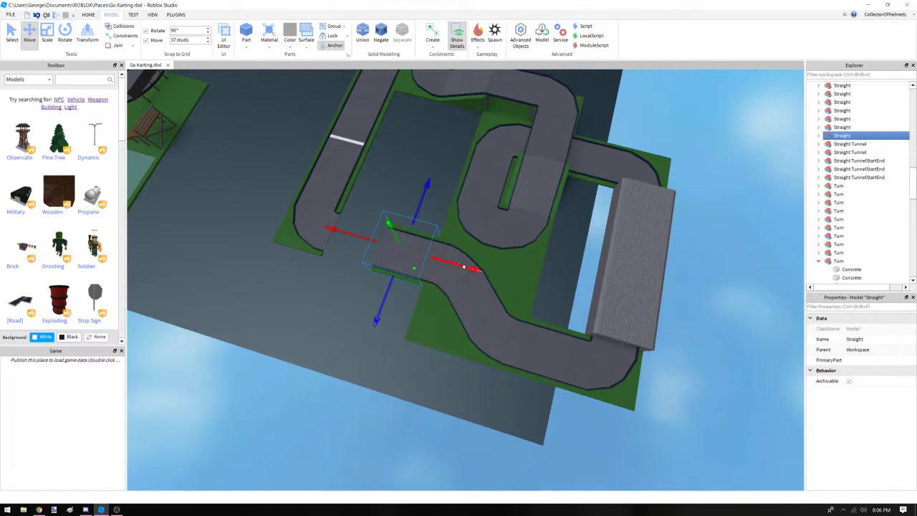
Duplicate the Straight at the Chicane's end and move the copy into the gap before the Turn, closing the circuit
key("ctrl+d")
left_click_drag(464, 267, 408, 246)
left_click(384, 324)
key("w")
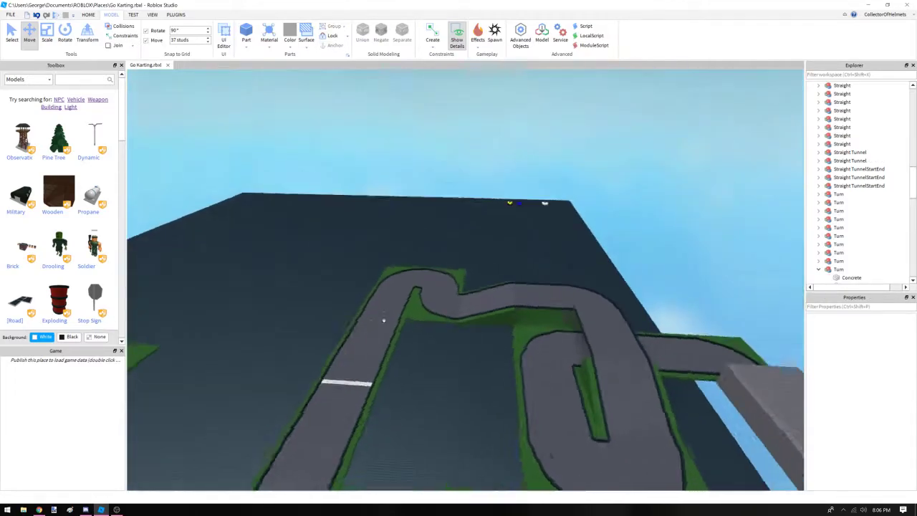